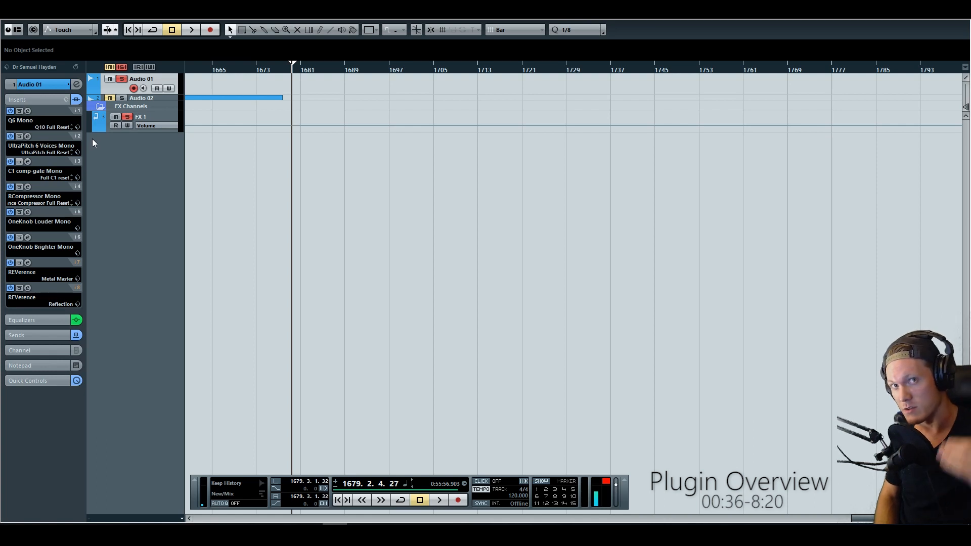
# Step: Open the Q6, UltraPitch 6 Voices and C1 comp-gate inserts of Audio 01 and line up their windows in a row
pyautogui.click(28, 111)
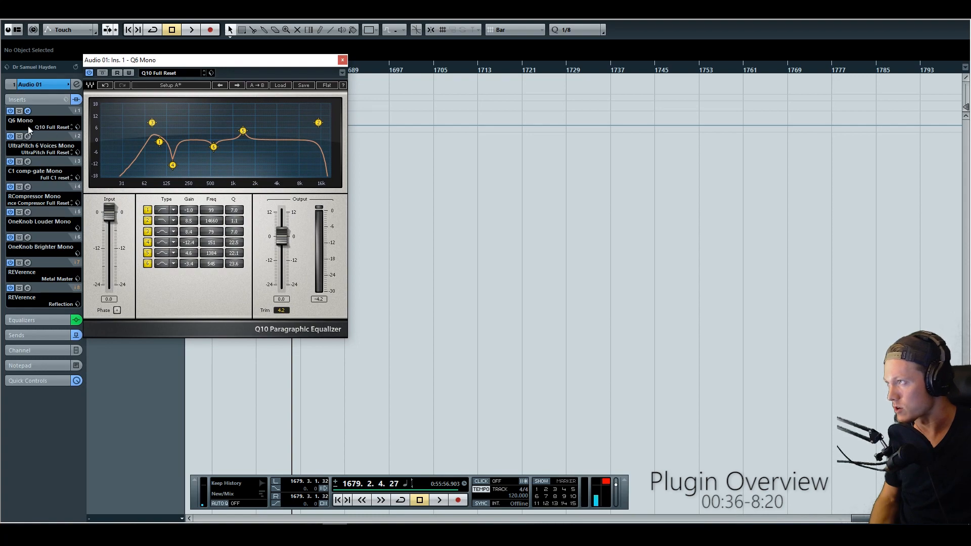
pyautogui.click(27, 136)
pyautogui.moveTo(406, 147); pyautogui.dragTo(442, 62)
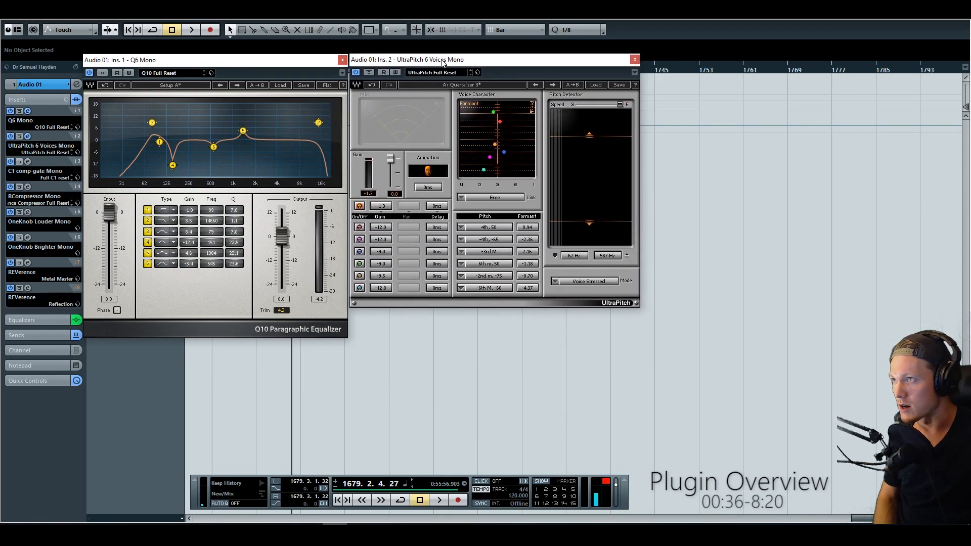
pyautogui.click(27, 161)
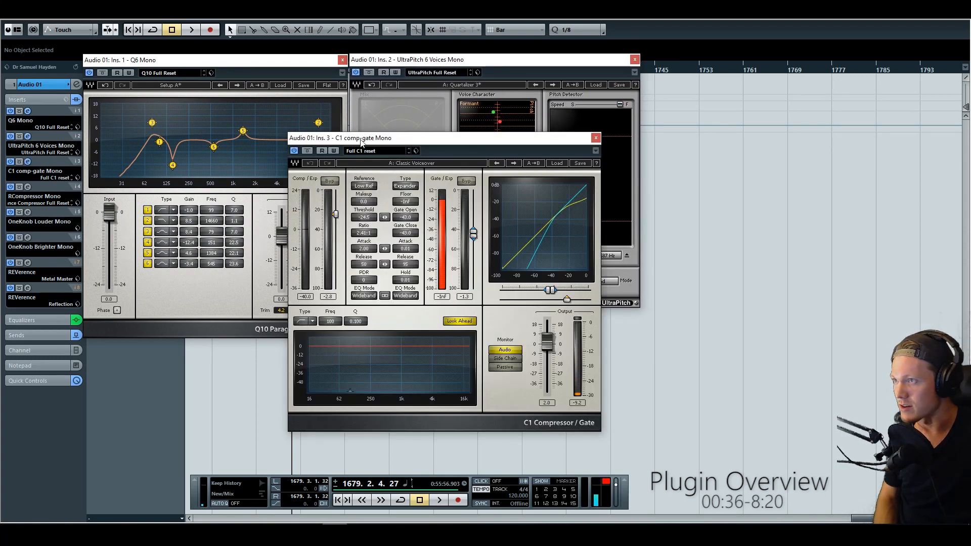
pyautogui.moveTo(361, 141); pyautogui.dragTo(718, 62)
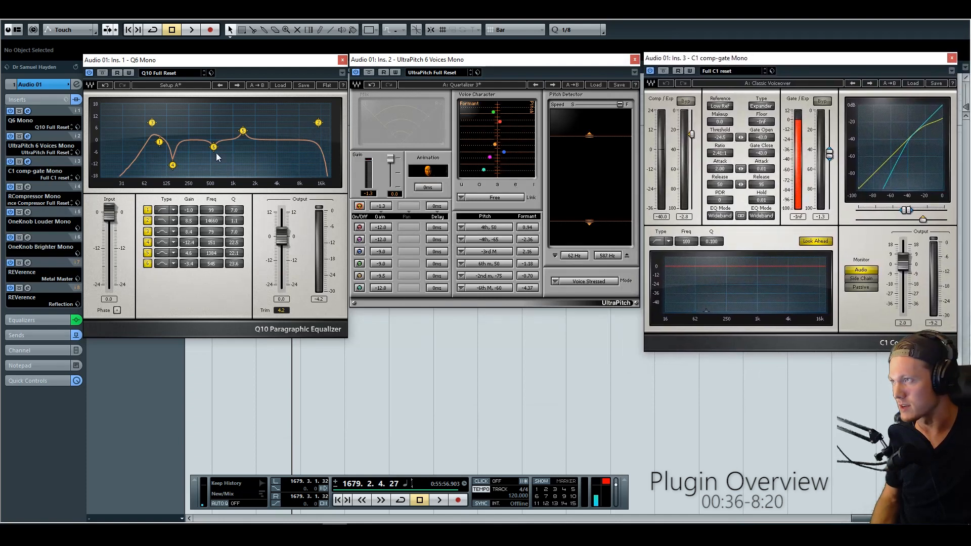
# Step: Open the RCompressor, OneKnob Louder and OneKnob Brighter inserts and arrange their windows in a second row beneath the first
pyautogui.click(28, 187)
pyautogui.moveTo(561, 179); pyautogui.dragTo(134, 327)
pyautogui.click(29, 213)
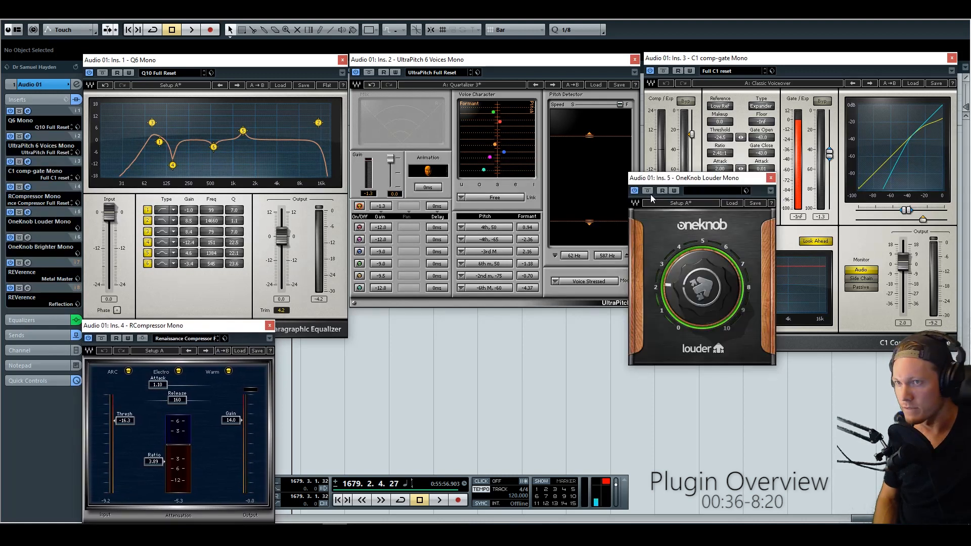
pyautogui.moveTo(638, 181); pyautogui.dragTo(285, 313)
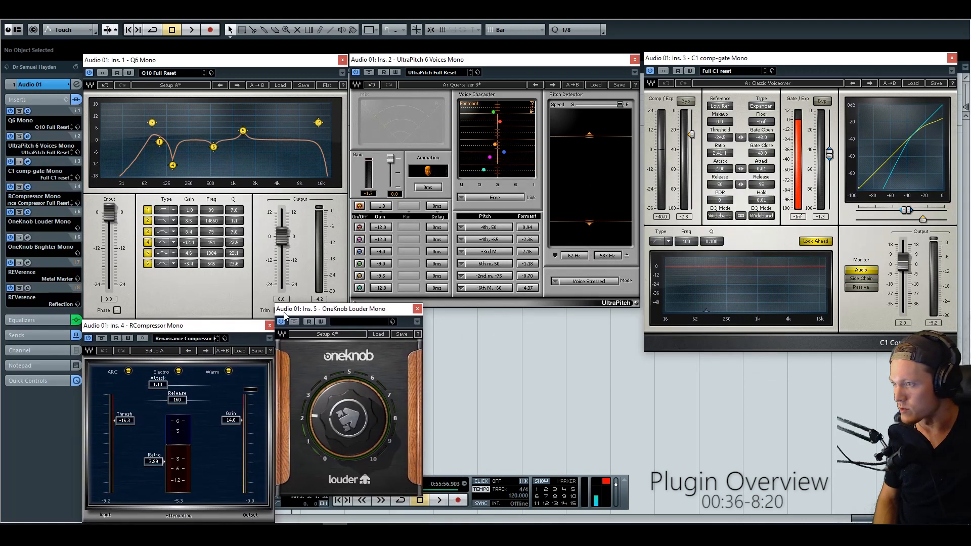
pyautogui.click(29, 237)
pyautogui.moveTo(487, 175); pyautogui.dragTo(501, 252)
pyautogui.moveTo(504, 286); pyautogui.dragTo(502, 311)
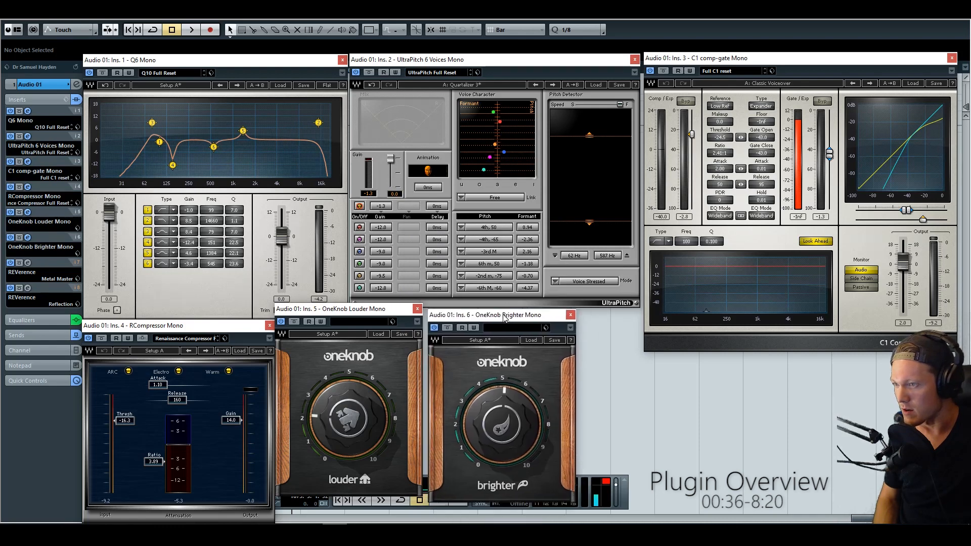
# Step: Open both REVerence inserts, Metal Master and Reflection, and place their windows beside the OneKnob Brighter window
pyautogui.click(28, 263)
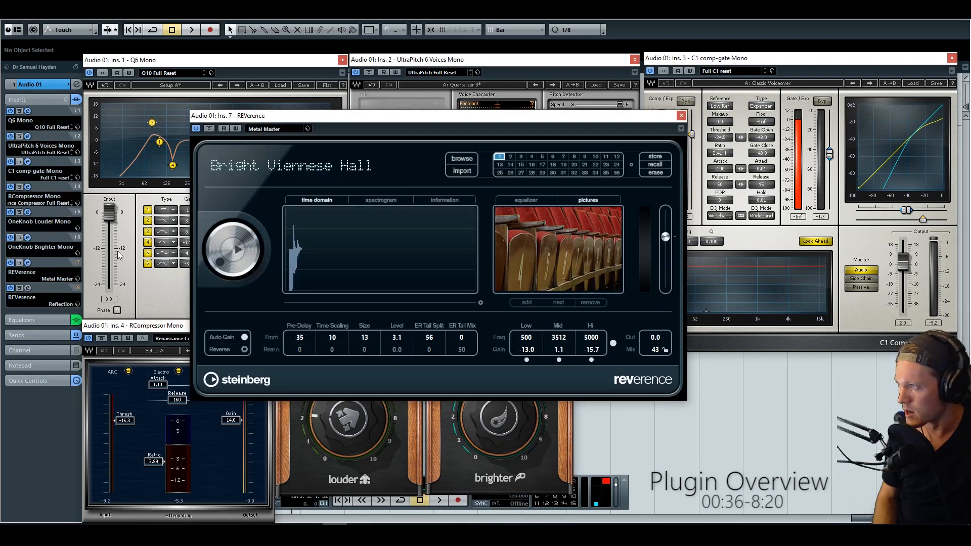
pyautogui.moveTo(432, 126); pyautogui.dragTo(823, 278)
pyautogui.click(28, 298)
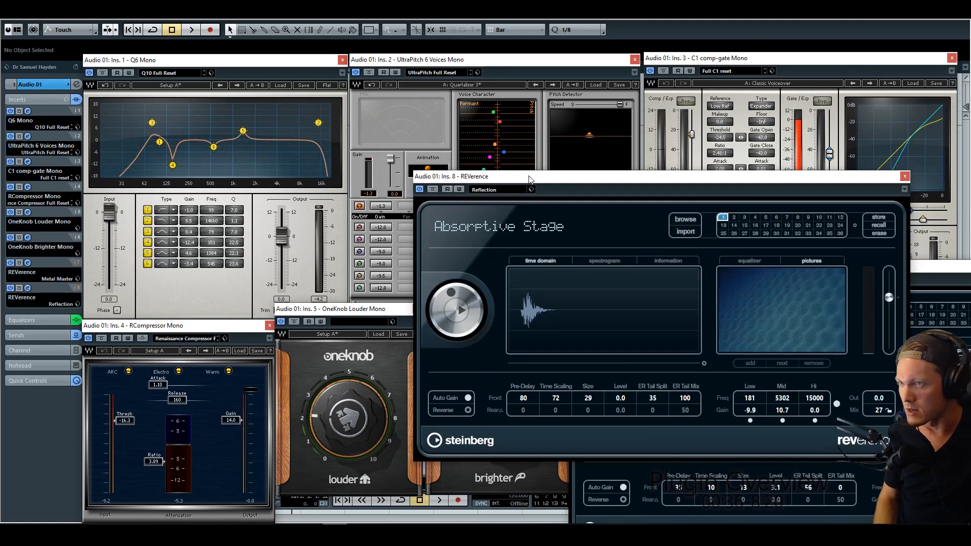
pyautogui.moveTo(529, 182); pyautogui.dragTo(821, 273)
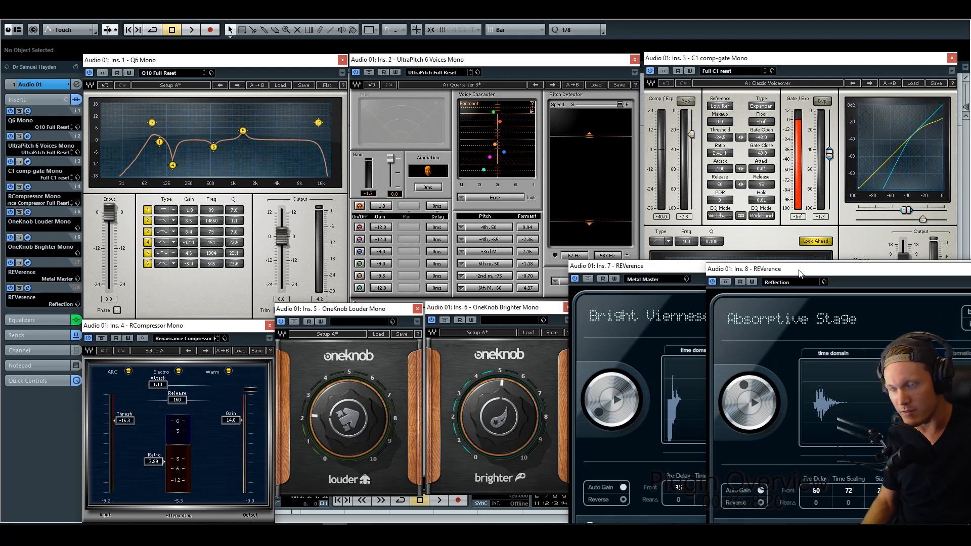
# Step: Bring the two REVerence windows fully into view and close both of them
pyautogui.moveTo(799, 273); pyautogui.dragTo(474, 262)
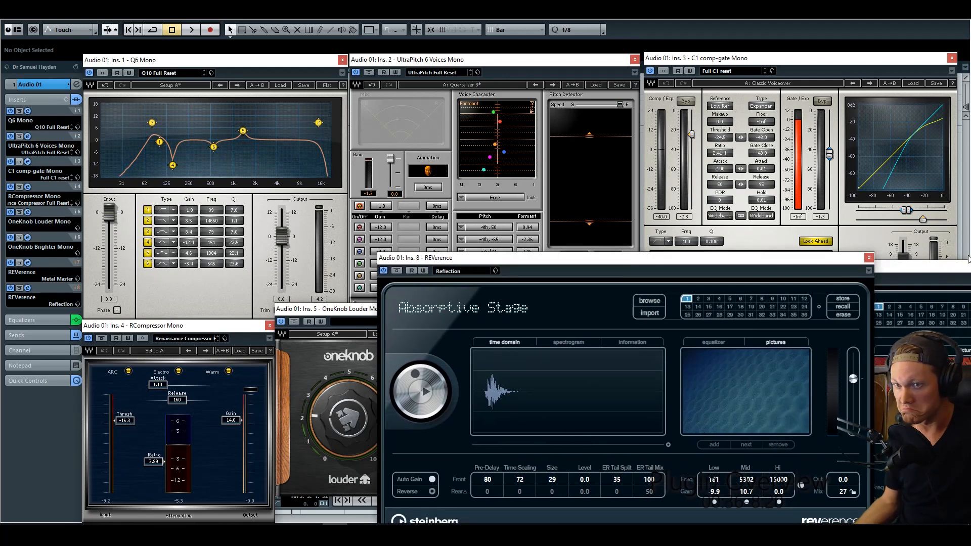
pyautogui.click(874, 262)
pyautogui.moveTo(873, 263); pyautogui.dragTo(578, 252)
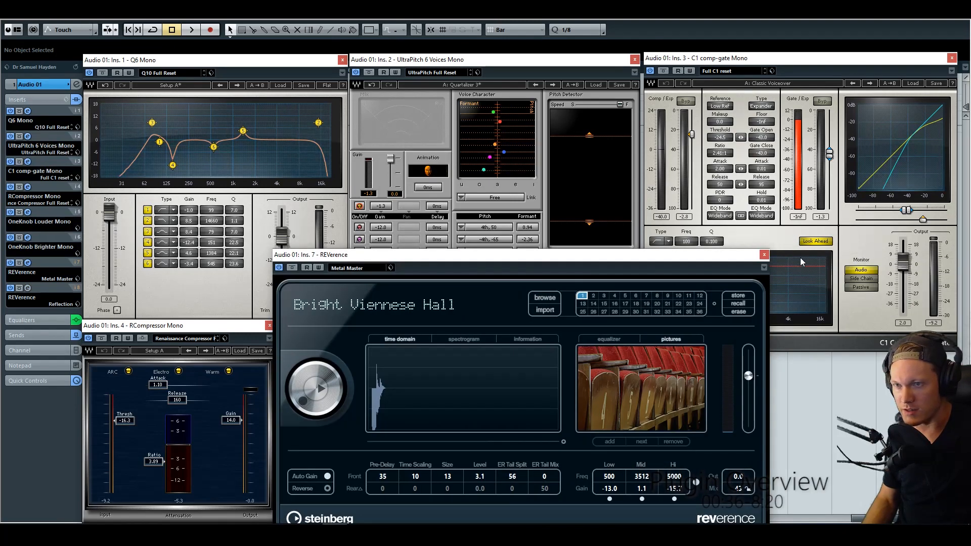
pyautogui.click(765, 254)
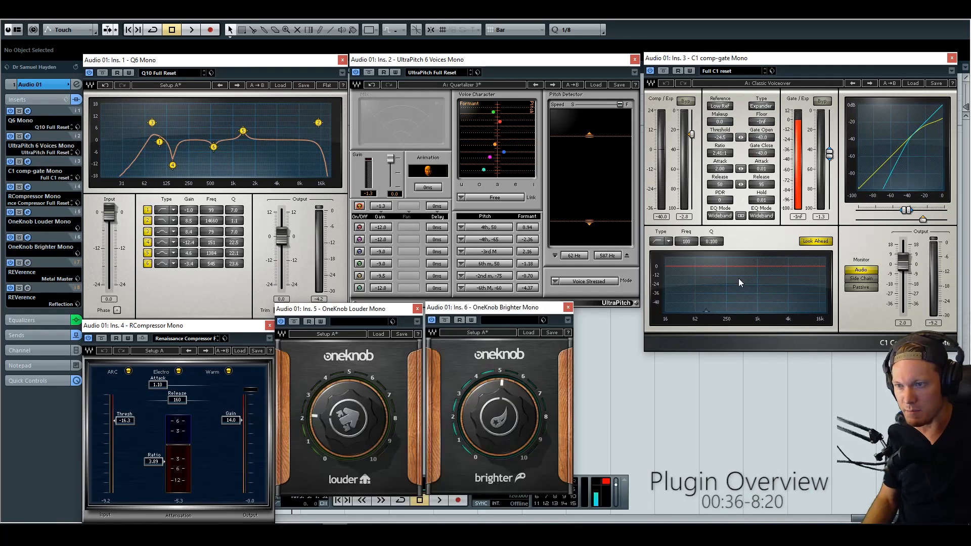
# Step: Close the six remaining plugin windows, from OneKnob Brighter in insert 6 back to Q6 in insert 1
pyautogui.click(568, 308)
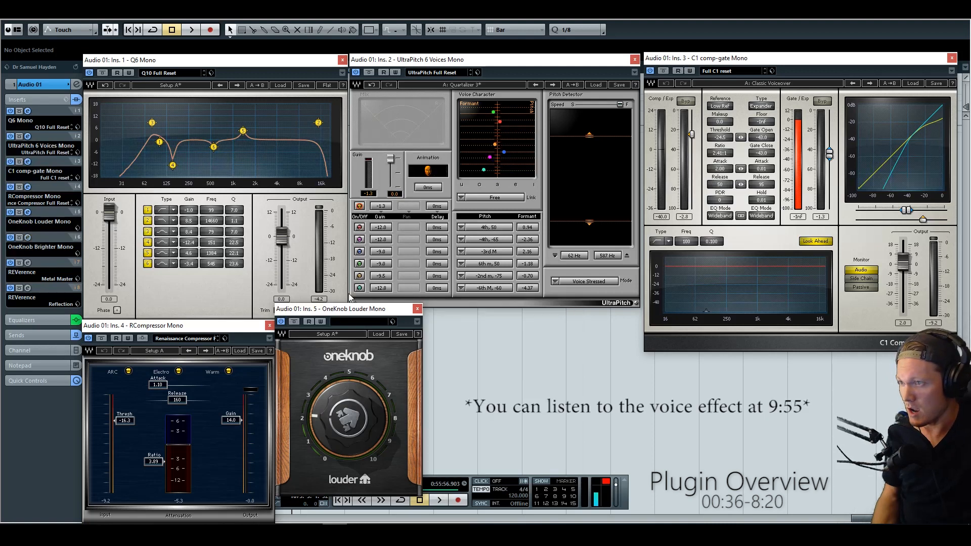
pyautogui.click(417, 309)
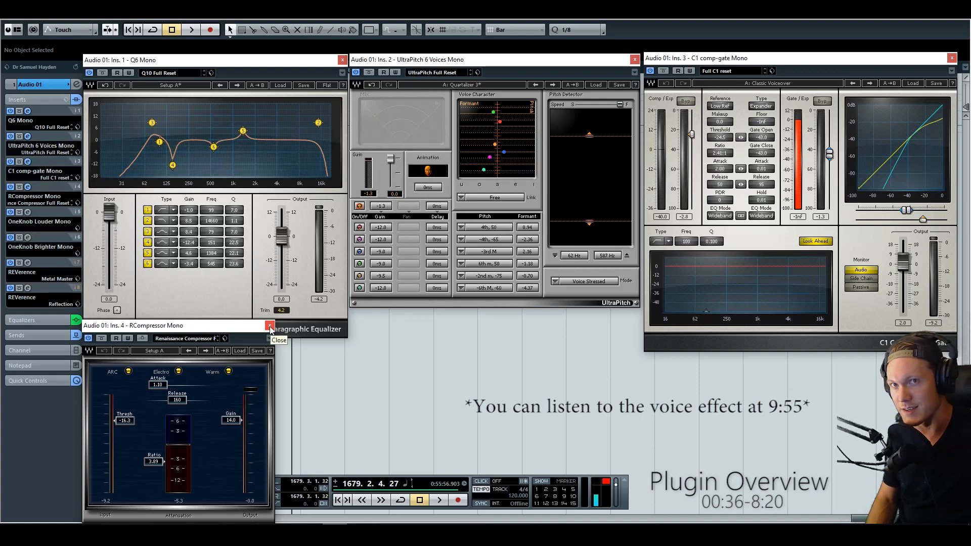
pyautogui.click(270, 327)
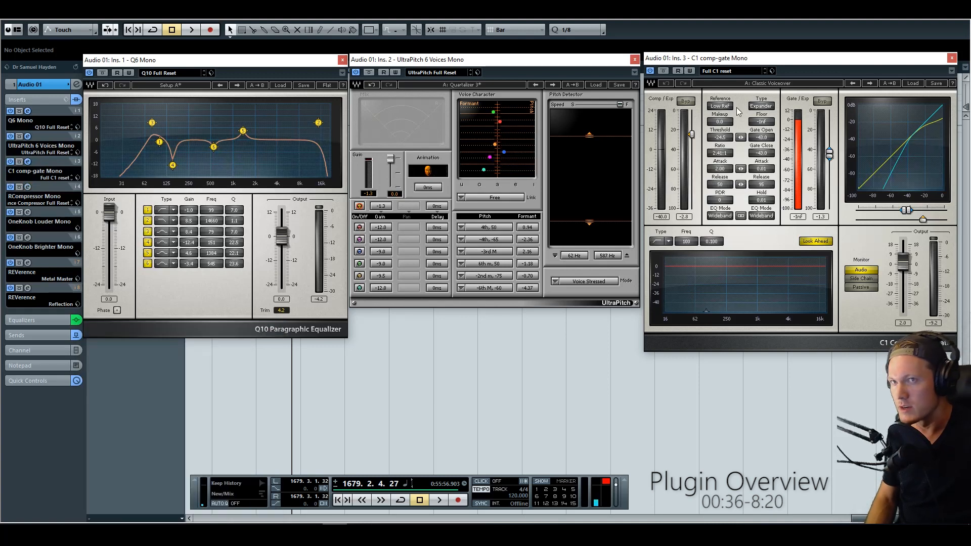
pyautogui.click(951, 57)
pyautogui.click(635, 59)
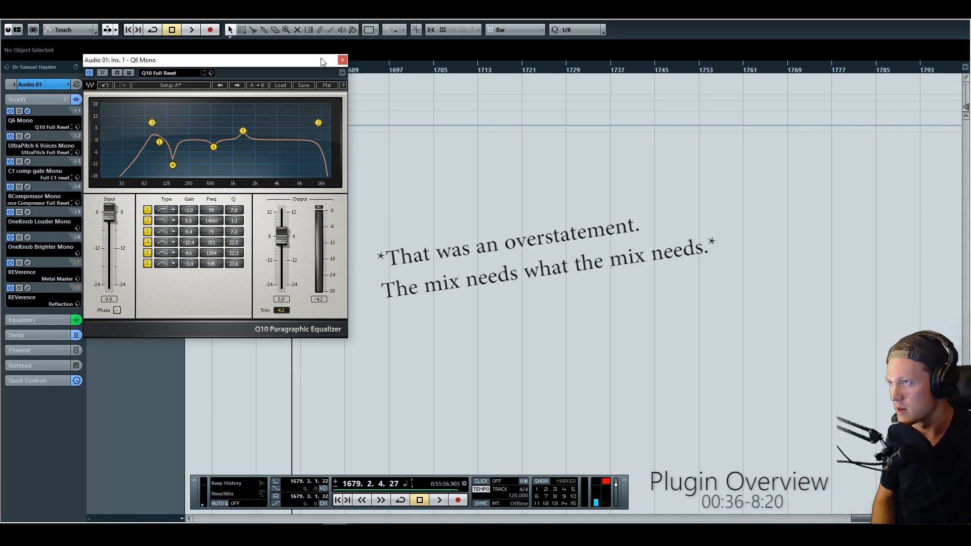
pyautogui.click(342, 61)
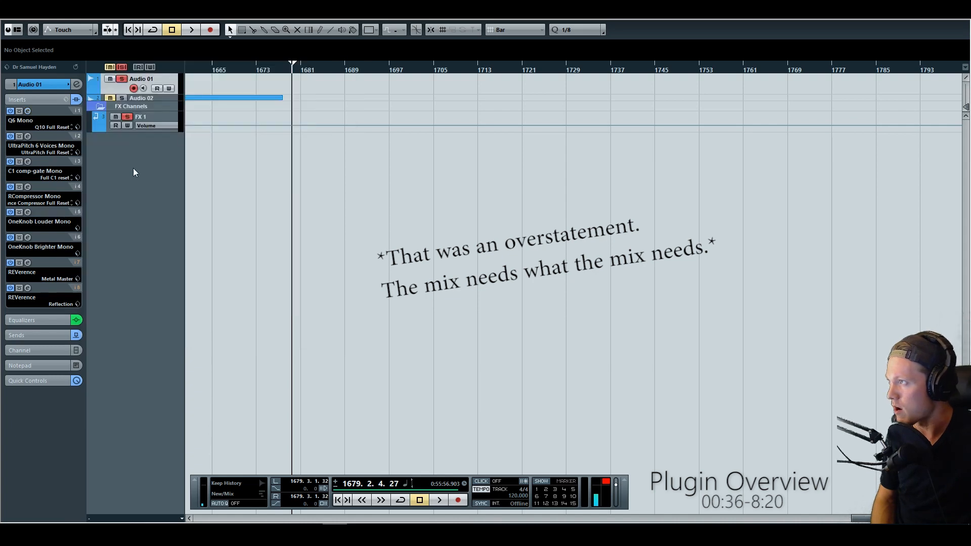
# Step: Reopen the UltraPitch 6 Voices insert, move its window to mid-screen to review the voice, pitch and formant settings, and close it
pyautogui.click(28, 136)
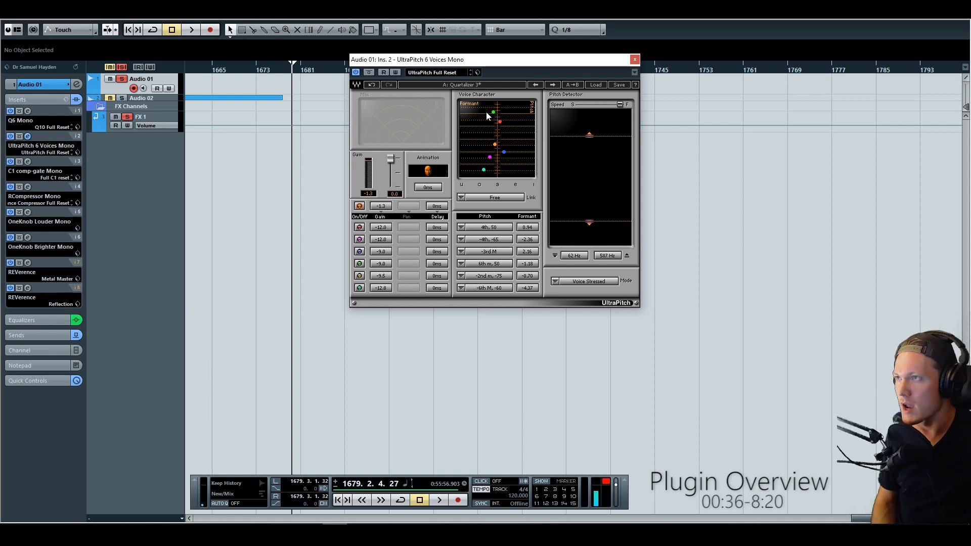
pyautogui.moveTo(486, 59); pyautogui.dragTo(476, 135)
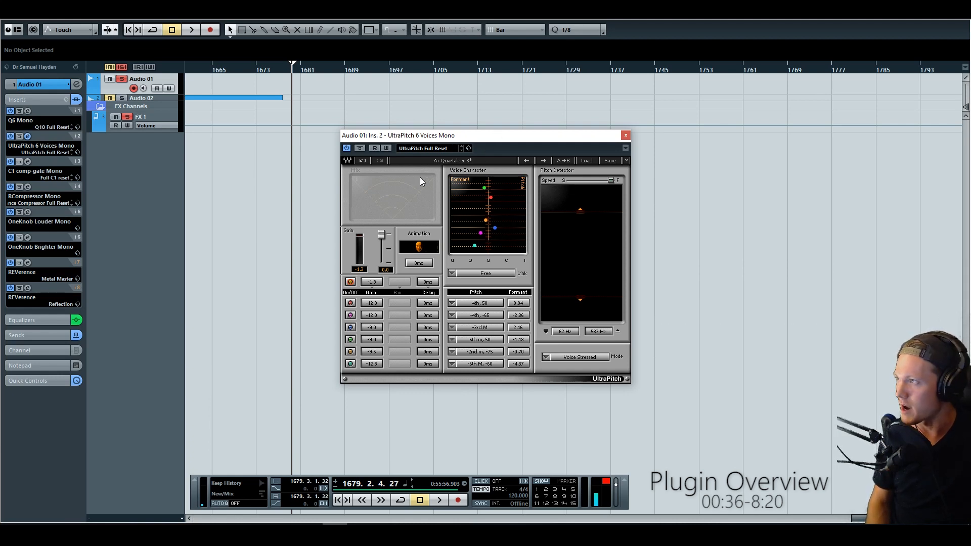
pyautogui.click(626, 136)
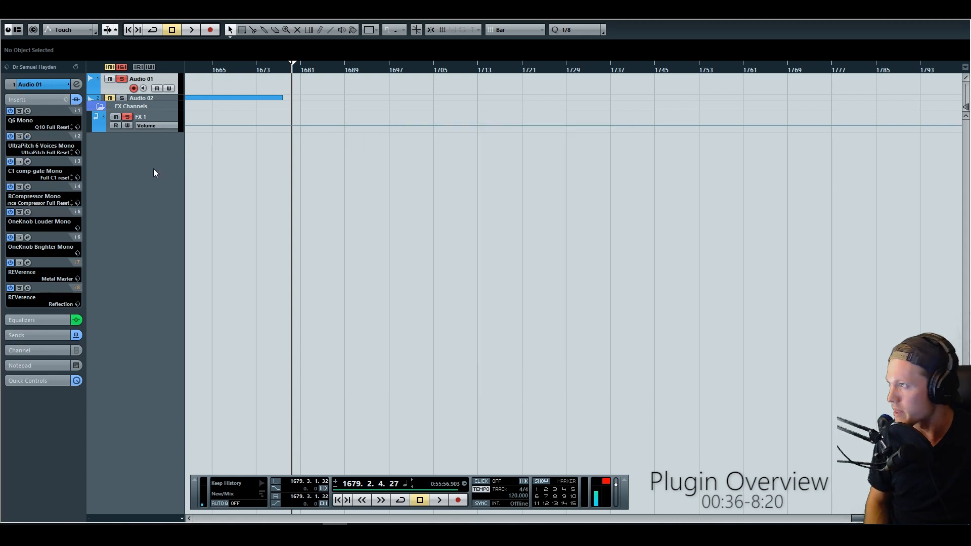
# Step: Open the C1 comp-gate insert, move its window clear to review the compressor and gate settings, and close it
pyautogui.click(28, 162)
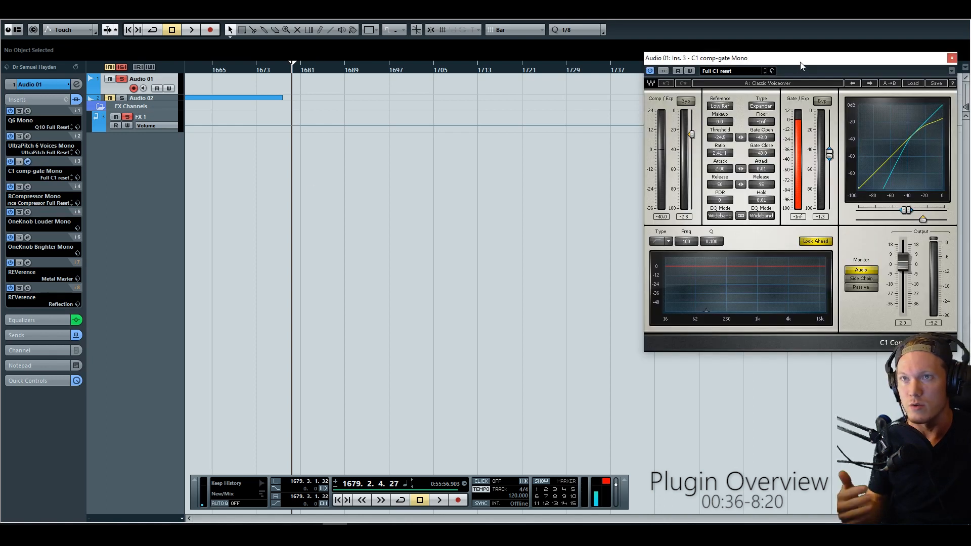
pyautogui.moveTo(798, 61); pyautogui.dragTo(688, 76)
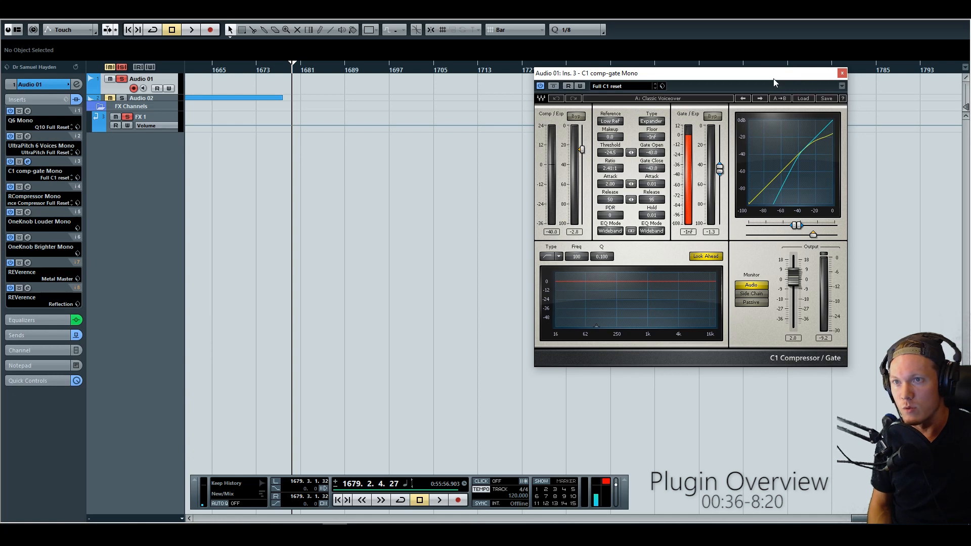
pyautogui.moveTo(774, 79); pyautogui.dragTo(774, 98)
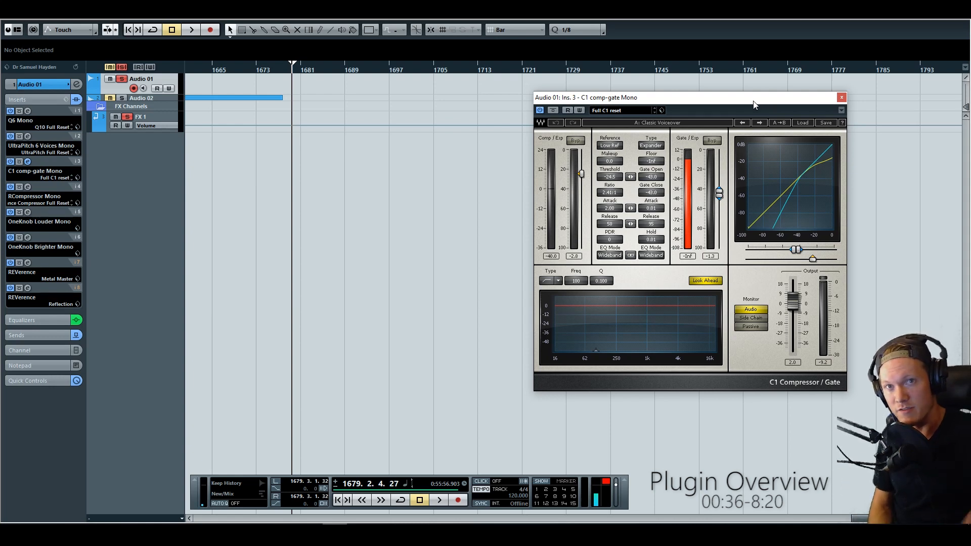
pyautogui.click(841, 98)
# Step: Open the RCompressor insert, move its window to mid-screen to review the threshold, ratio and gain settings, and close it
pyautogui.click(27, 187)
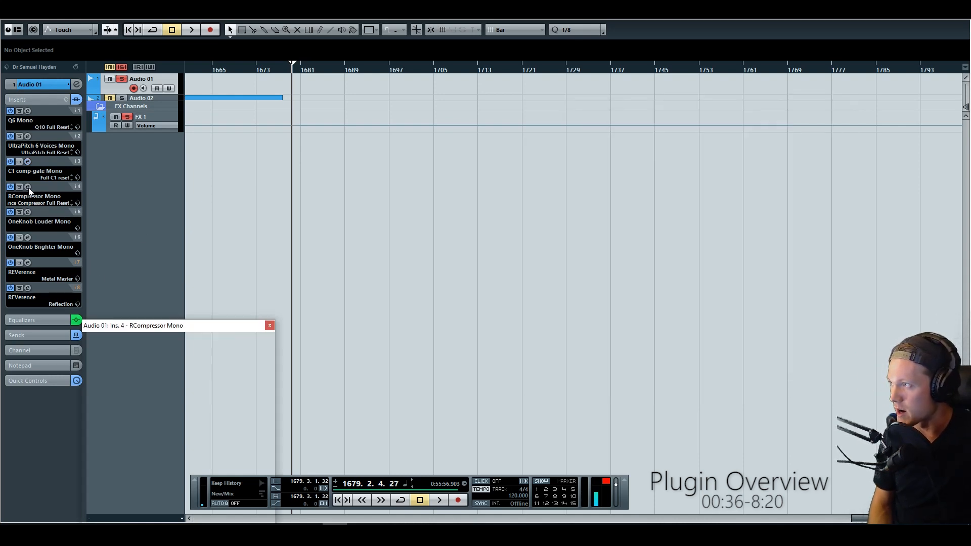
pyautogui.moveTo(202, 328); pyautogui.dragTo(462, 182)
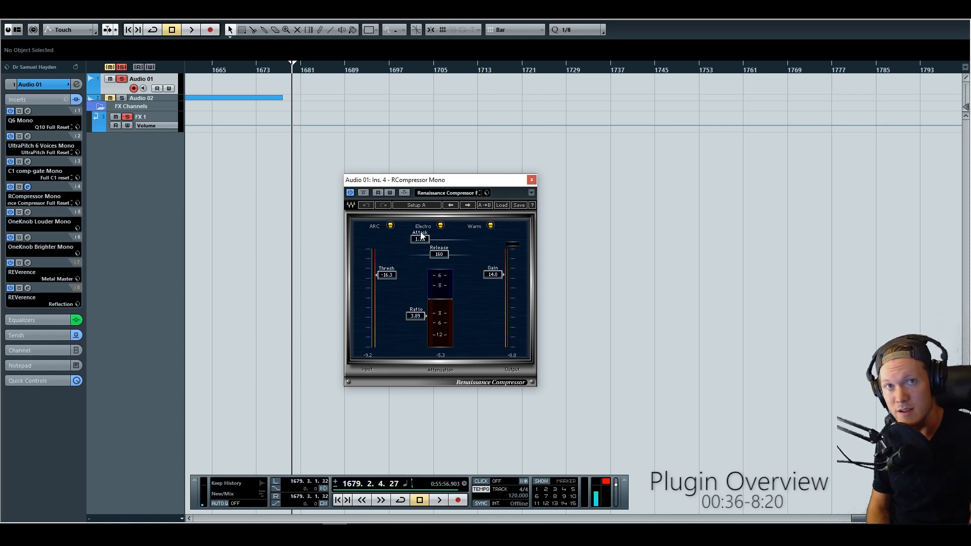
pyautogui.click(531, 180)
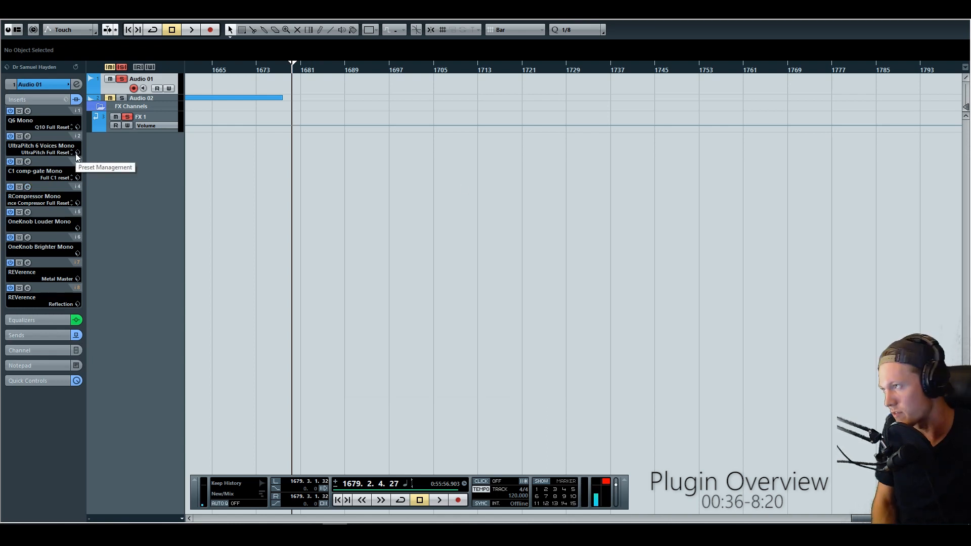
# Step: Open OneKnob Louder and OneKnob Brighter, set the windows side by side to review their knob settings, and close both
pyautogui.click(28, 213)
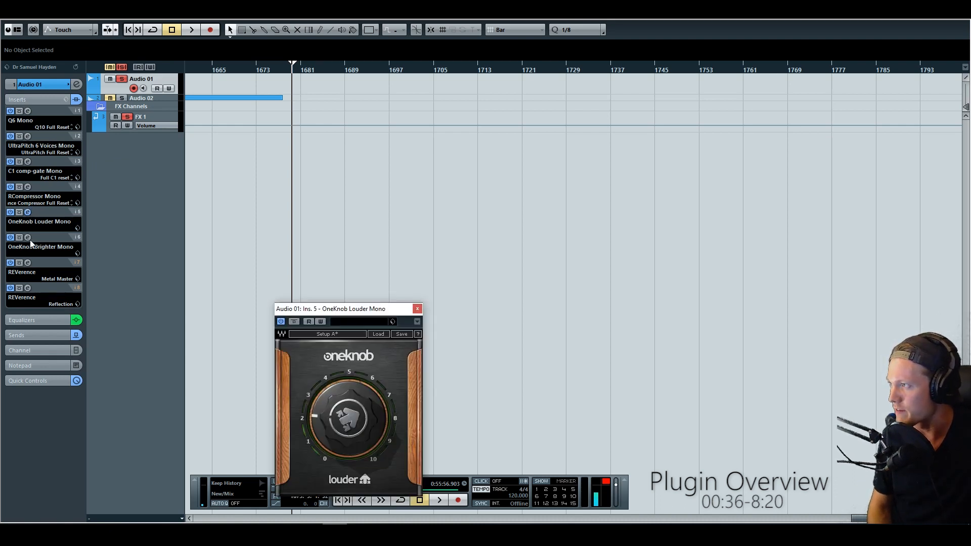
pyautogui.click(28, 238)
pyautogui.moveTo(348, 306); pyautogui.dragTo(325, 200)
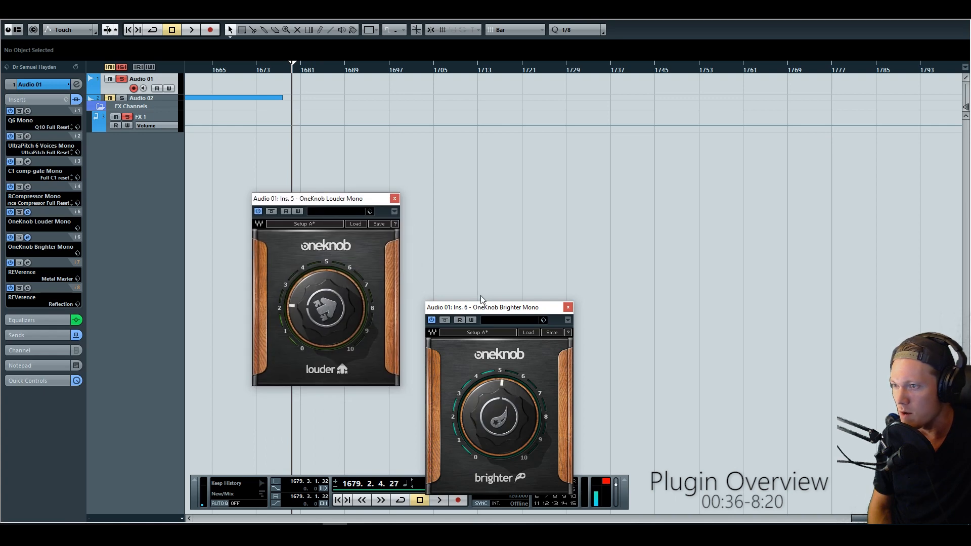
pyautogui.moveTo(483, 307); pyautogui.dragTo(577, 220)
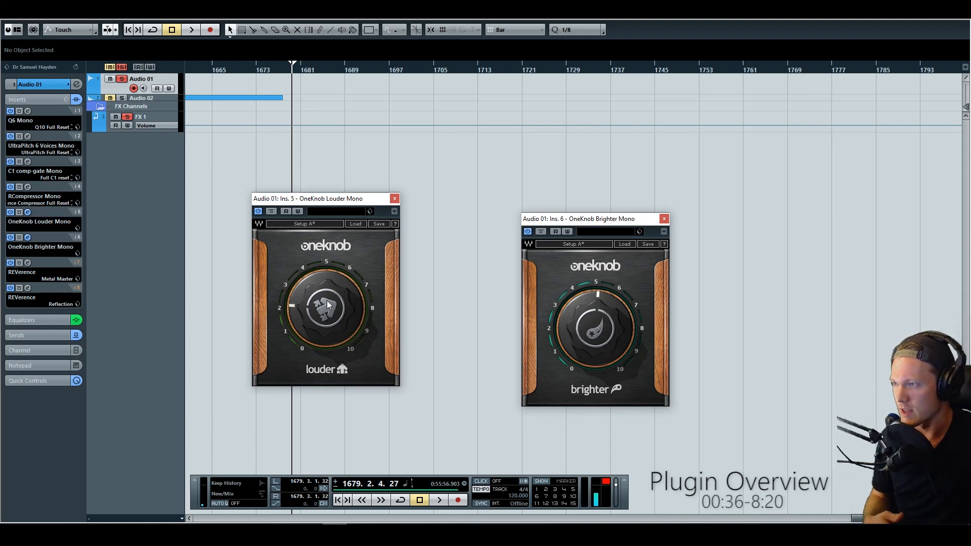
pyautogui.moveTo(342, 321)
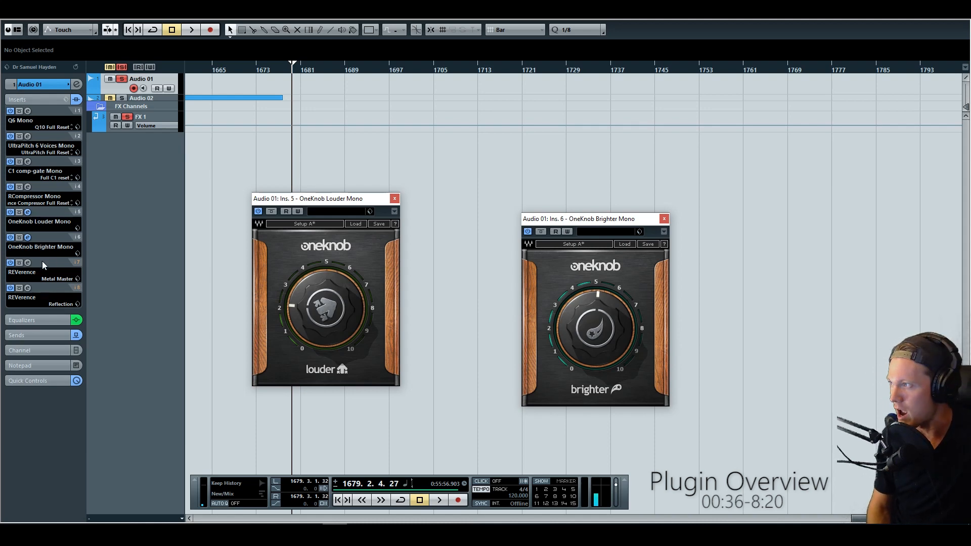
pyautogui.click(663, 218)
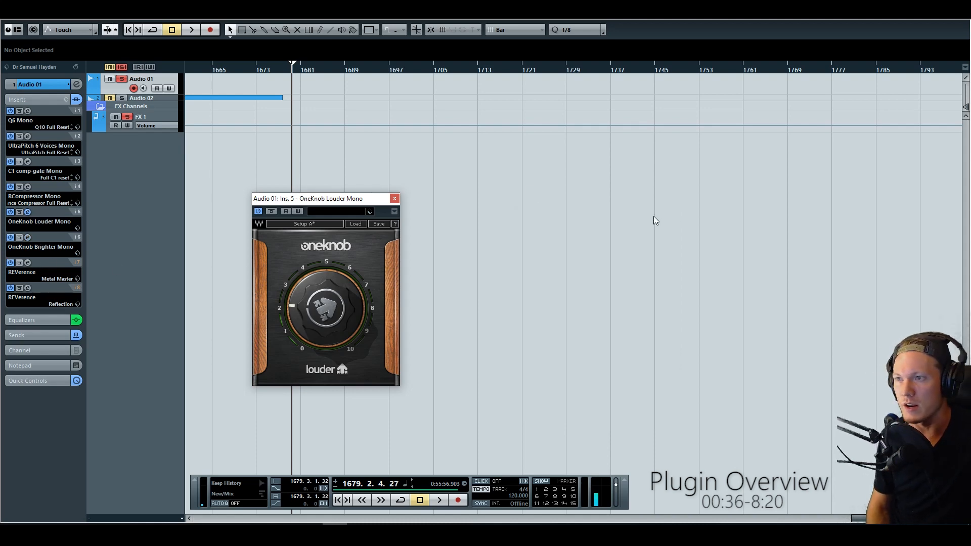
pyautogui.click(395, 199)
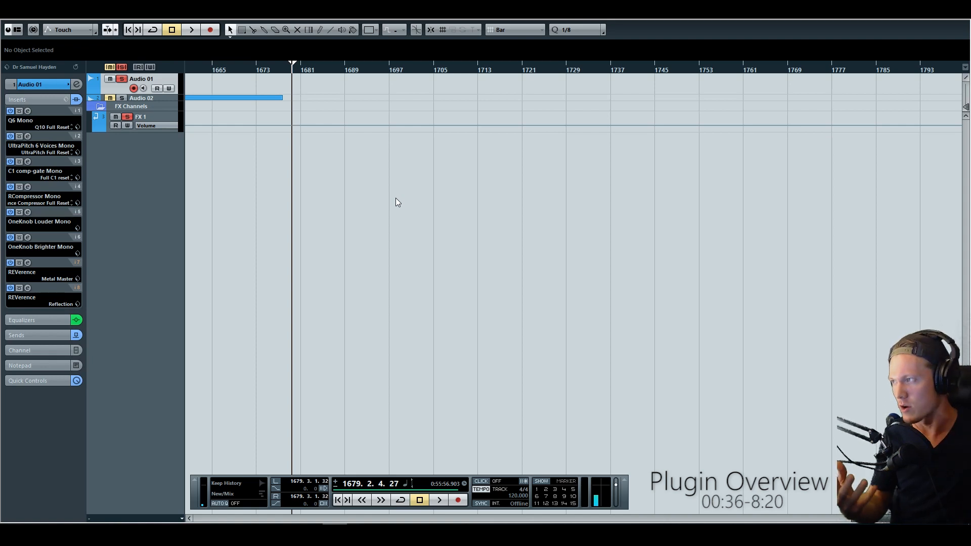
# Step: Open both REVerence inserts, arrange their windows to review the Metal Master and Reflection reverb settings, and close both
pyautogui.click(28, 263)
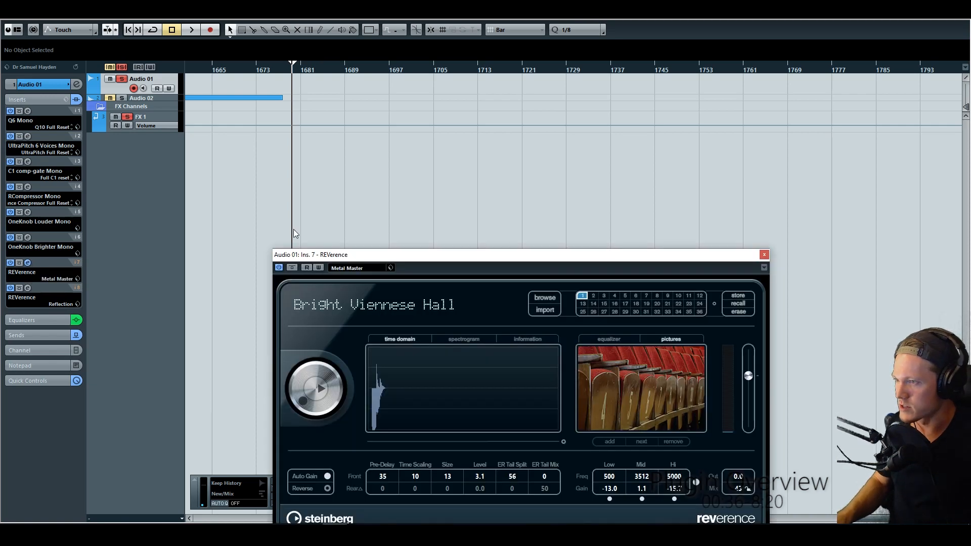
pyautogui.moveTo(397, 251); pyautogui.dragTo(258, 68)
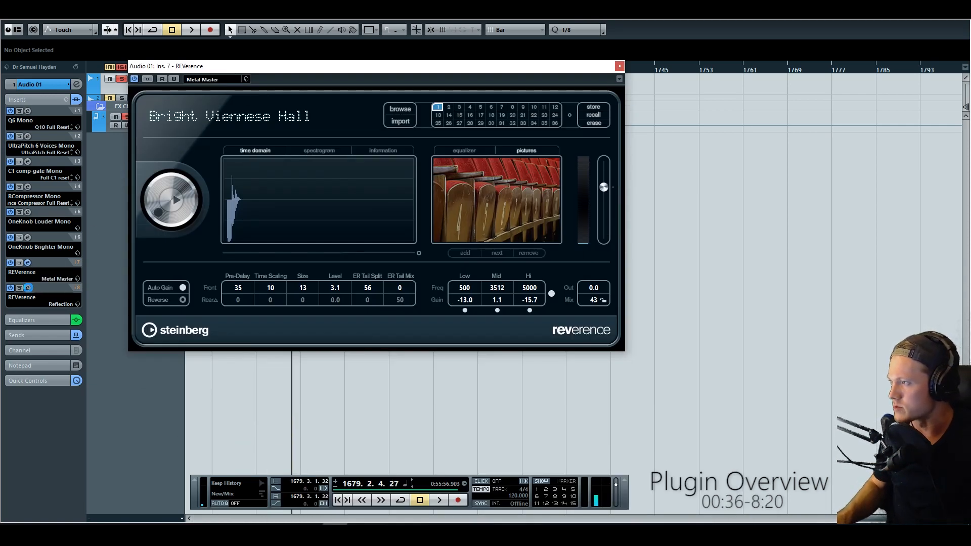
pyautogui.click(27, 288)
pyautogui.moveTo(520, 253); pyautogui.dragTo(444, 310)
pyautogui.moveTo(596, 66); pyautogui.dragTo(550, 18)
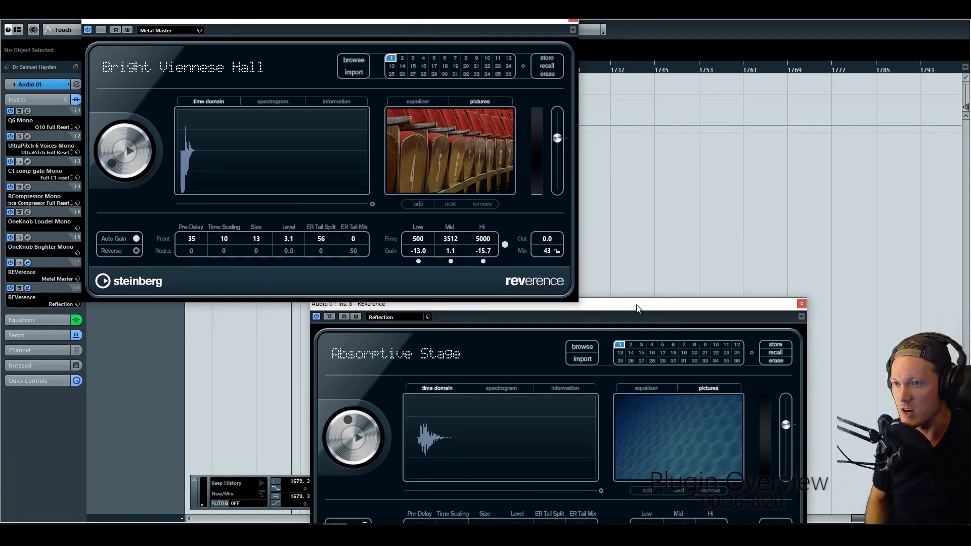
pyautogui.moveTo(641, 306); pyautogui.dragTo(632, 270)
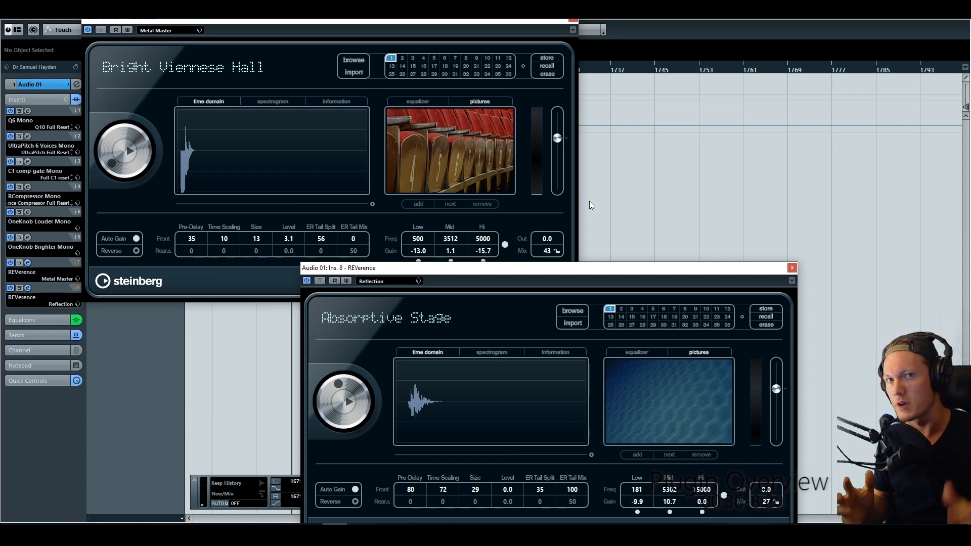
pyautogui.click(792, 268)
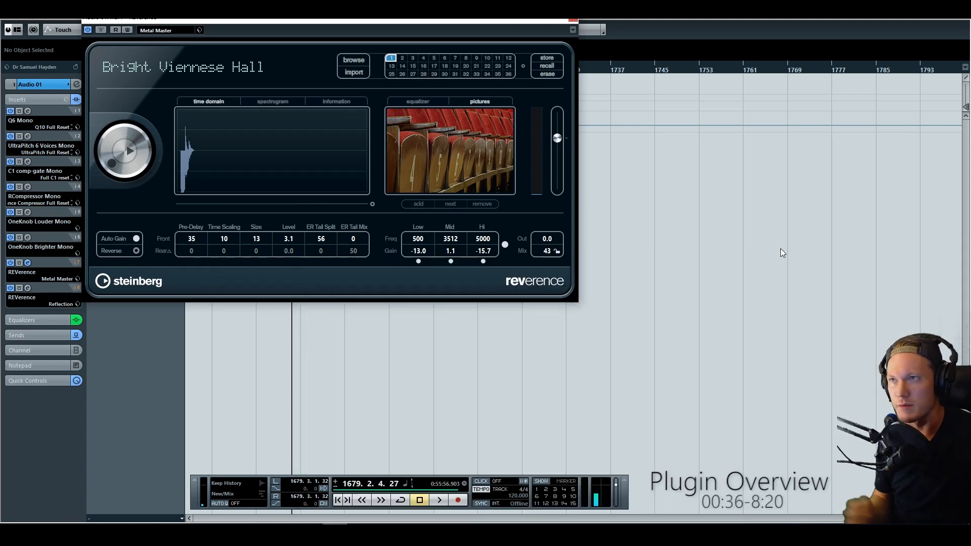
pyautogui.click(571, 19)
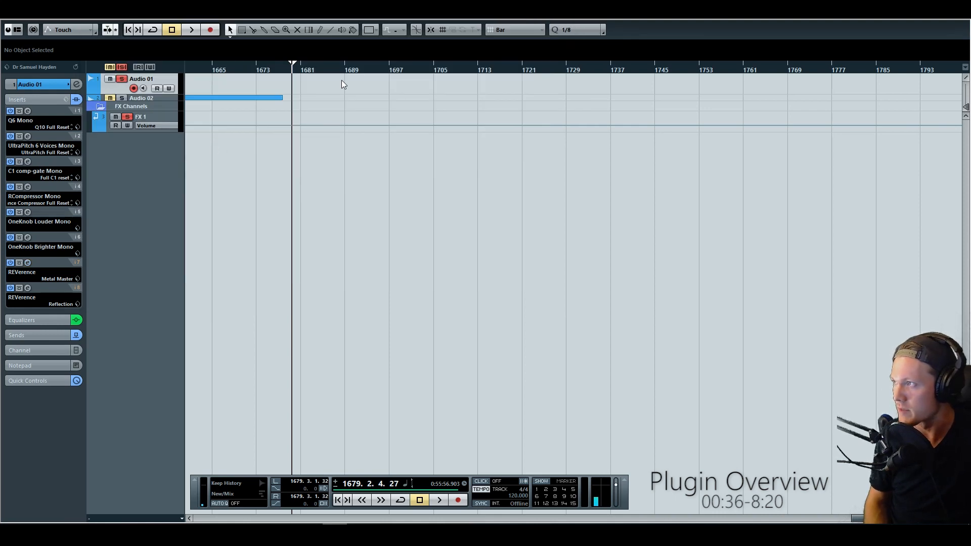
# Step: Check the Audio 01 sends, examine the insert chain of the FX 1 channel, and reselect Audio 01
pyautogui.click(53, 337)
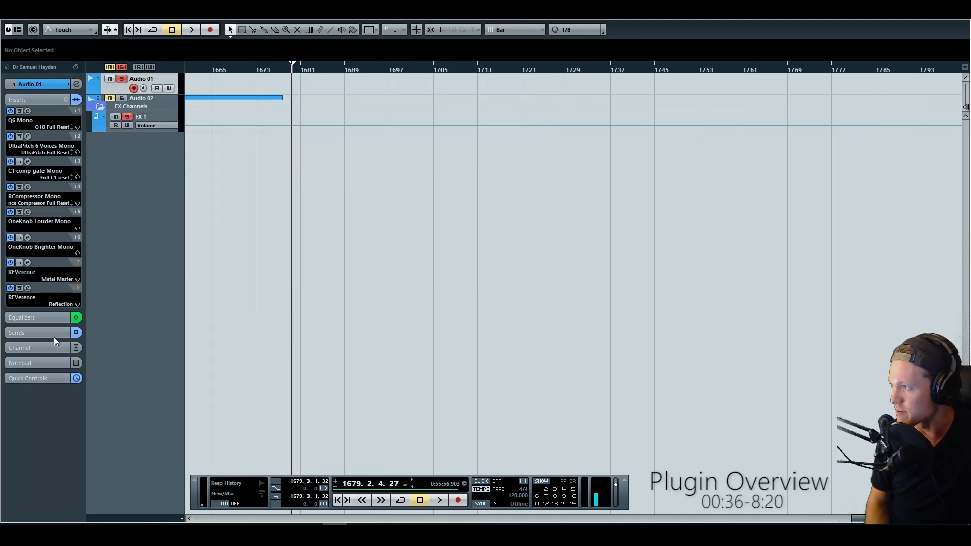
pyautogui.click(26, 130)
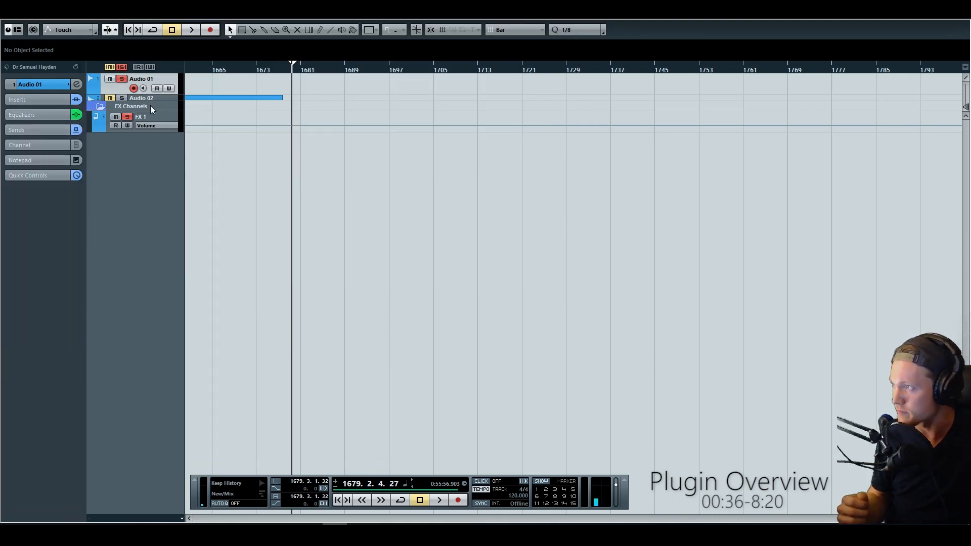
pyautogui.click(148, 117)
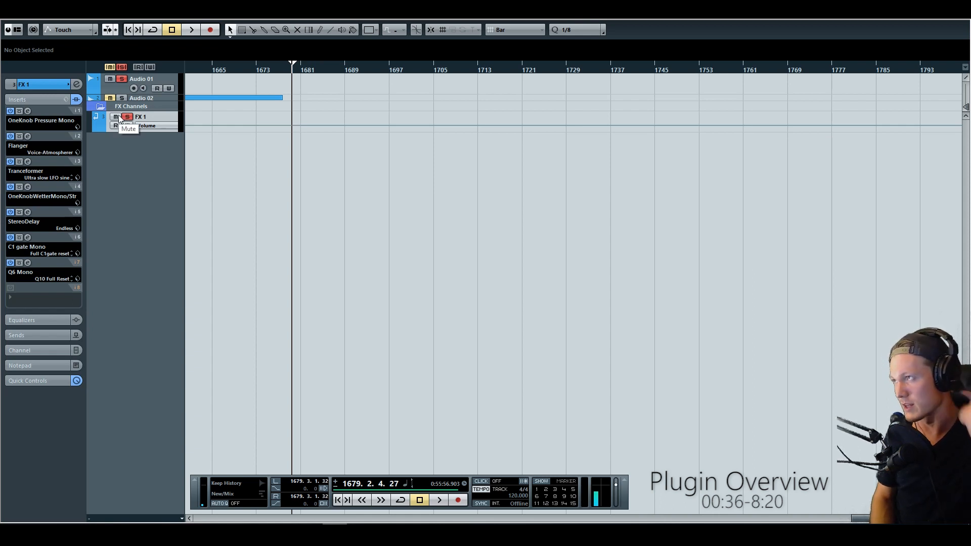
pyautogui.click(114, 90)
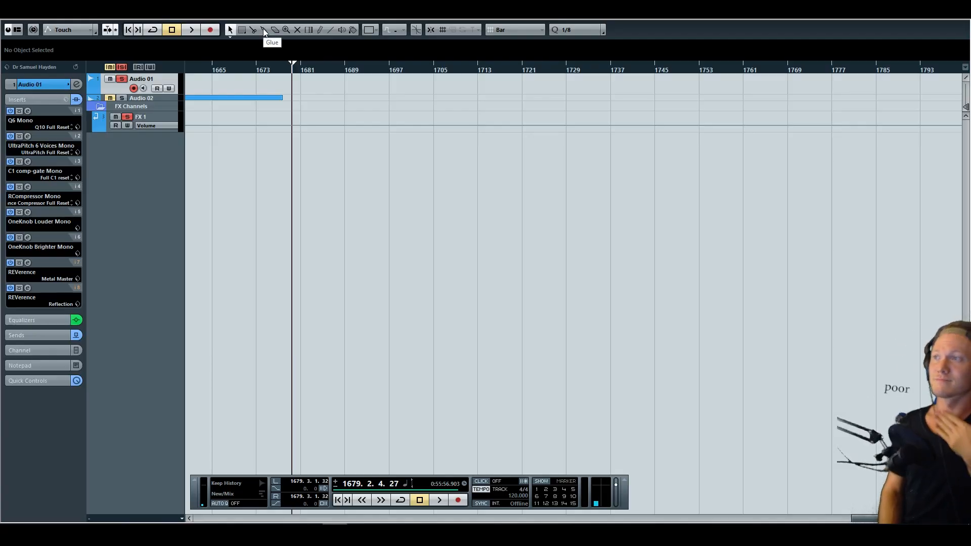
# Step: Record a voice take about 7 bars long on Audio 01 and return the playhead to its start
pyautogui.click(209, 30)
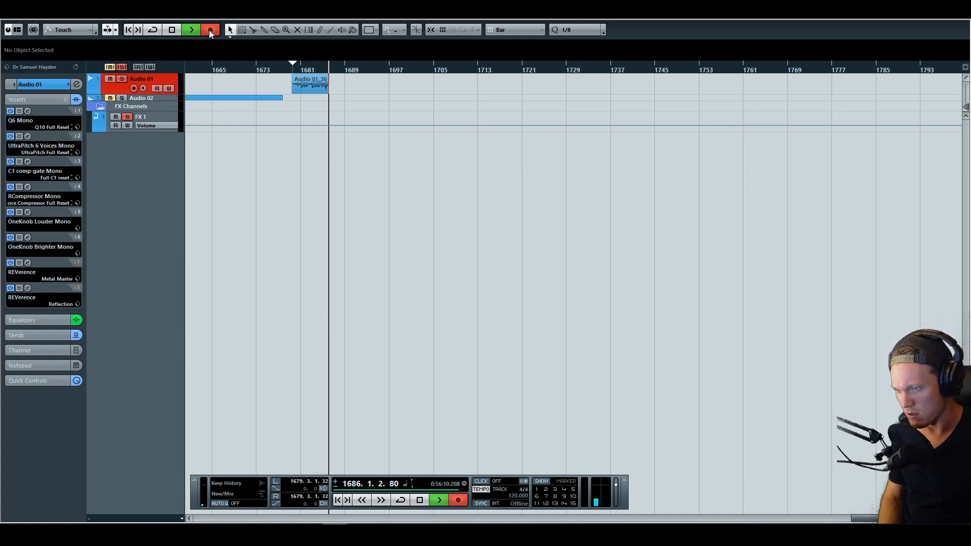
pyautogui.press('space')
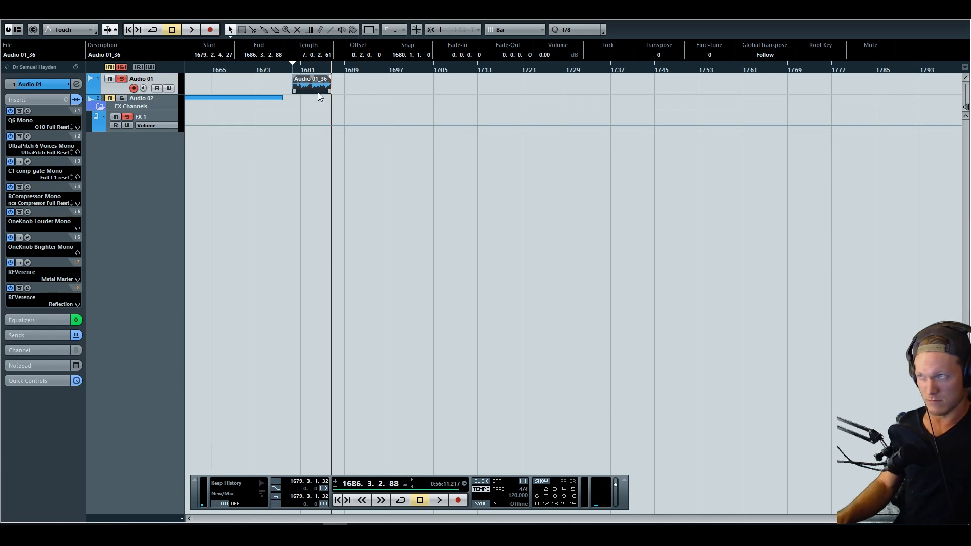
pyautogui.click(294, 71)
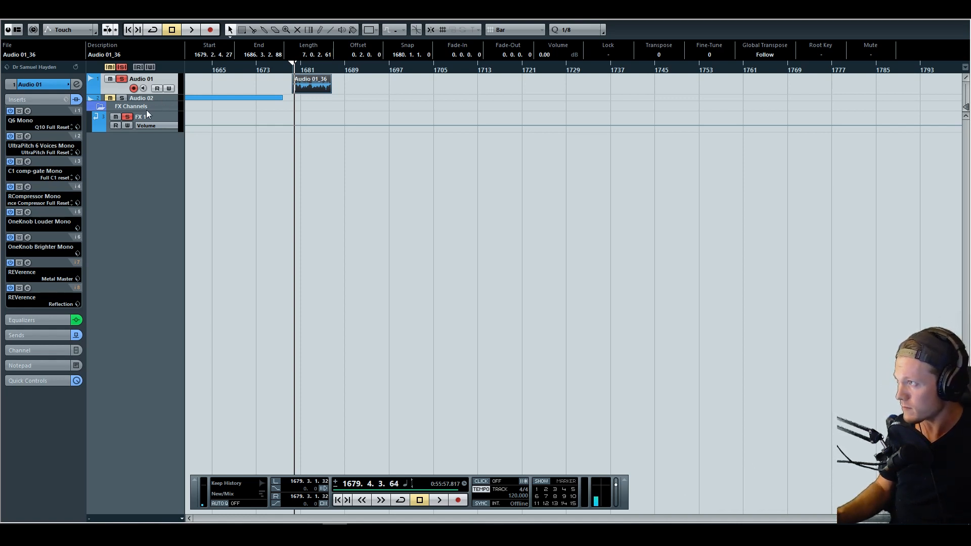
# Step: Turn off solo on FX 1 and mute it, and play the recorded clip through the Audio 01 chain
pyautogui.click(127, 117)
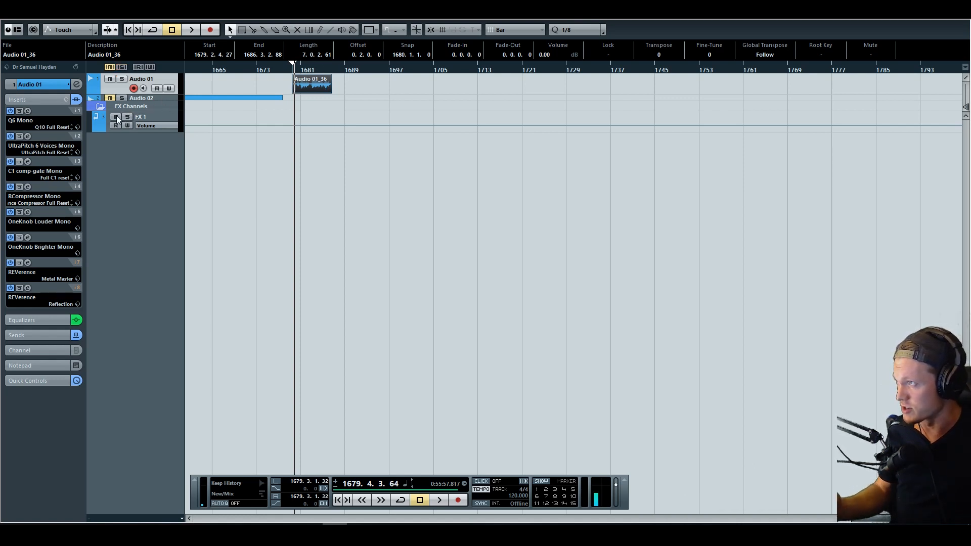
pyautogui.click(115, 117)
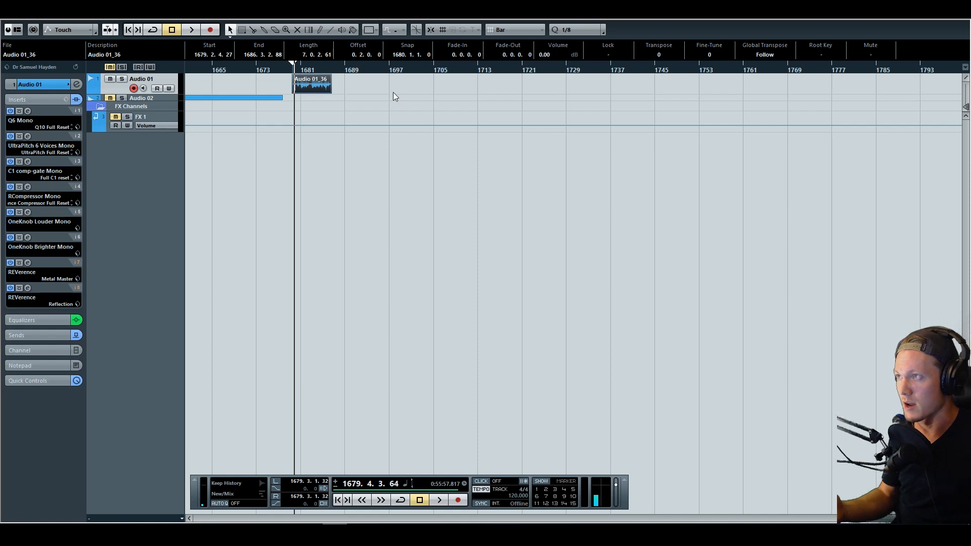
pyautogui.moveTo(297, 69); pyautogui.dragTo(356, 67)
pyautogui.press('space')
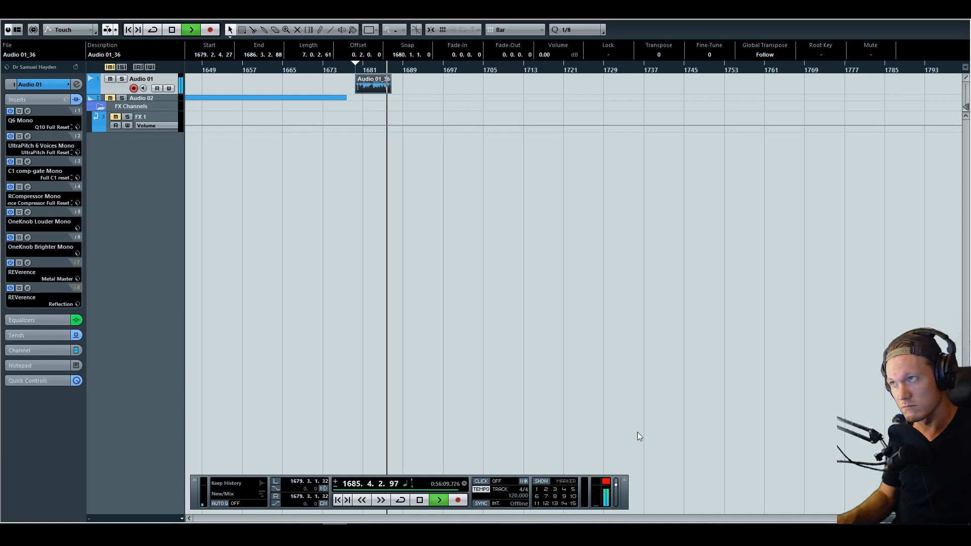
pyautogui.press('space')
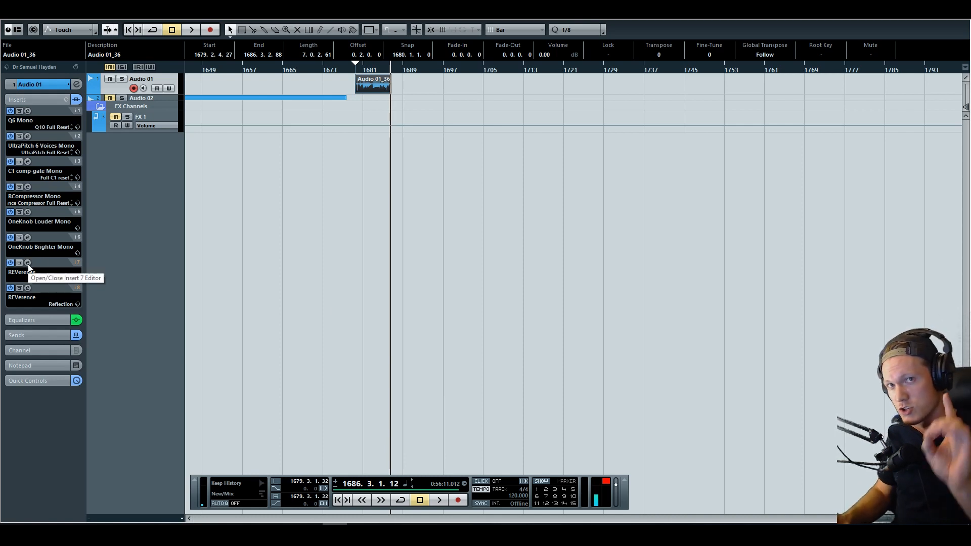
# Step: Open the Q6 Mono insert, turn off EQ bands 4 and 5, and move its window clear of the tracks
pyautogui.click(28, 111)
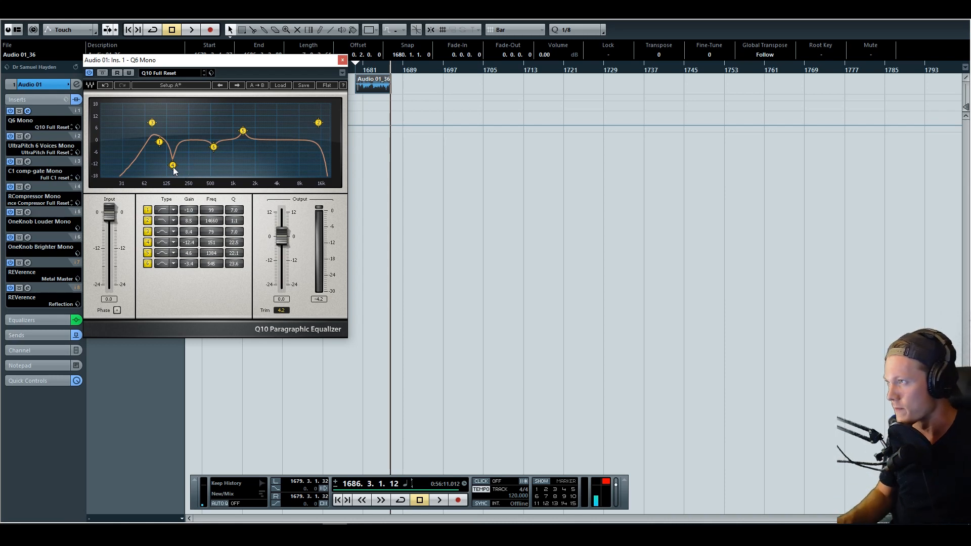
pyautogui.click(147, 244)
pyautogui.click(148, 253)
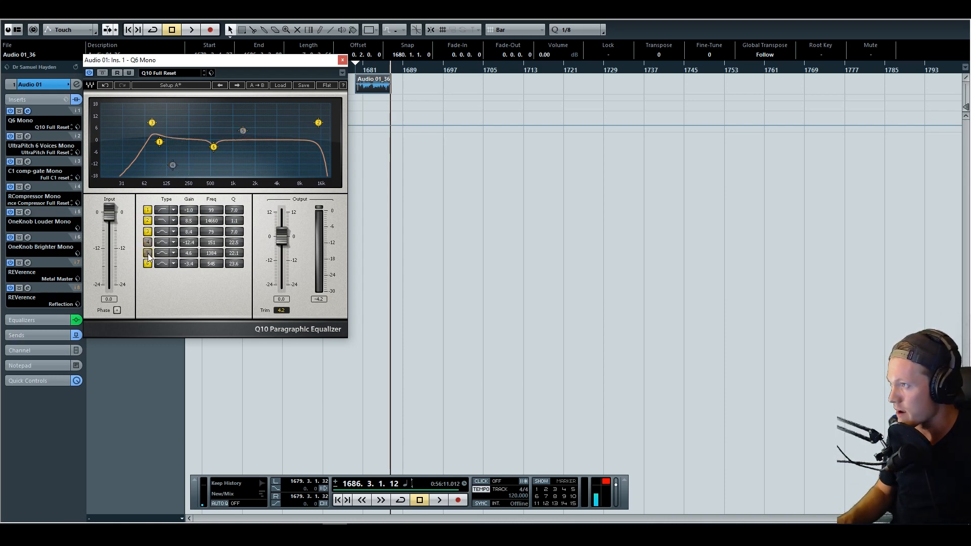
pyautogui.moveTo(288, 63); pyautogui.dragTo(627, 105)
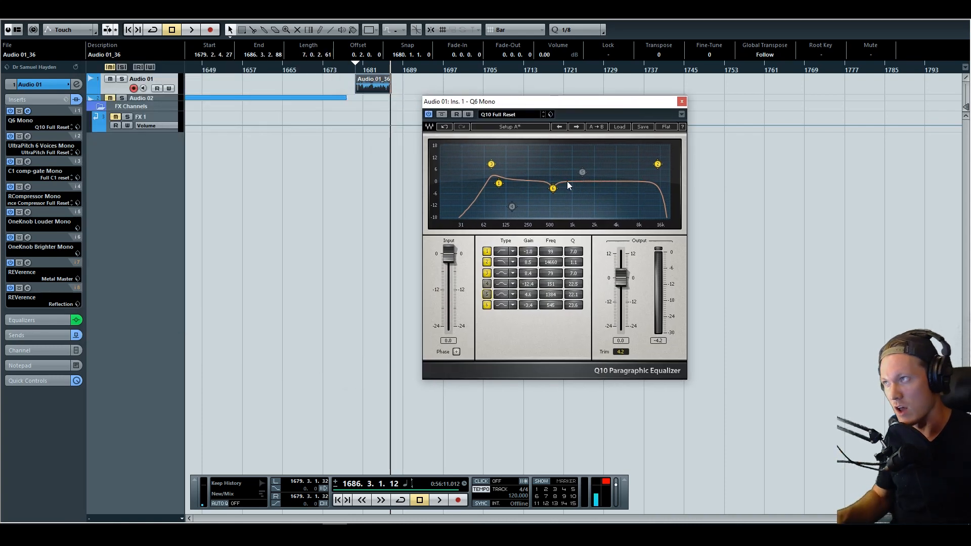
# Step: Deactivate both REVerence inserts on Audio 01 and play the recorded clip from its beginning
pyautogui.click(361, 69)
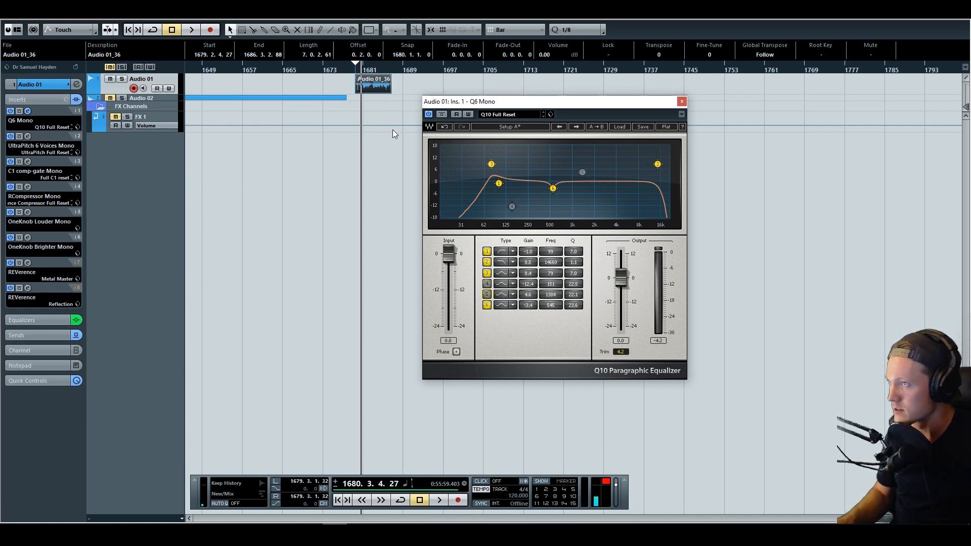
pyautogui.click(10, 288)
pyautogui.click(10, 262)
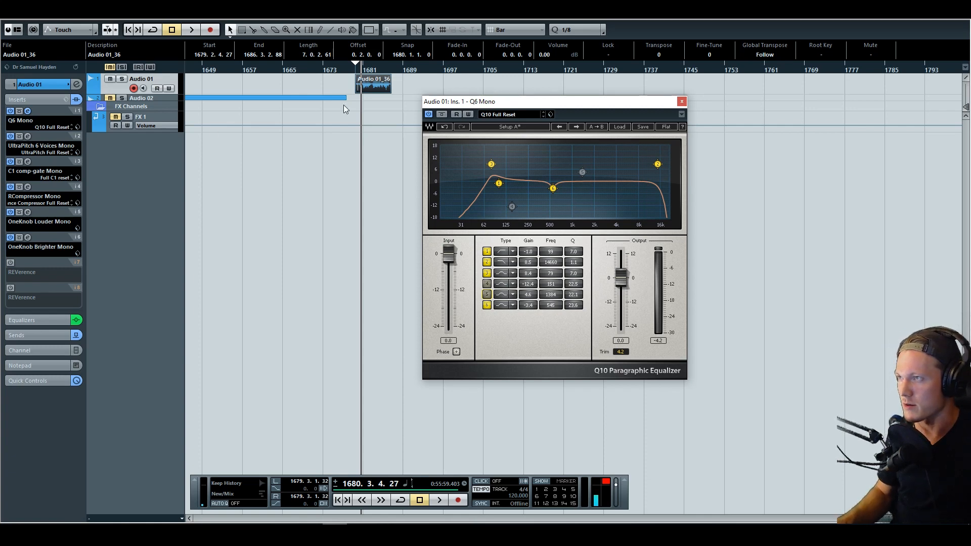
pyautogui.click(360, 71)
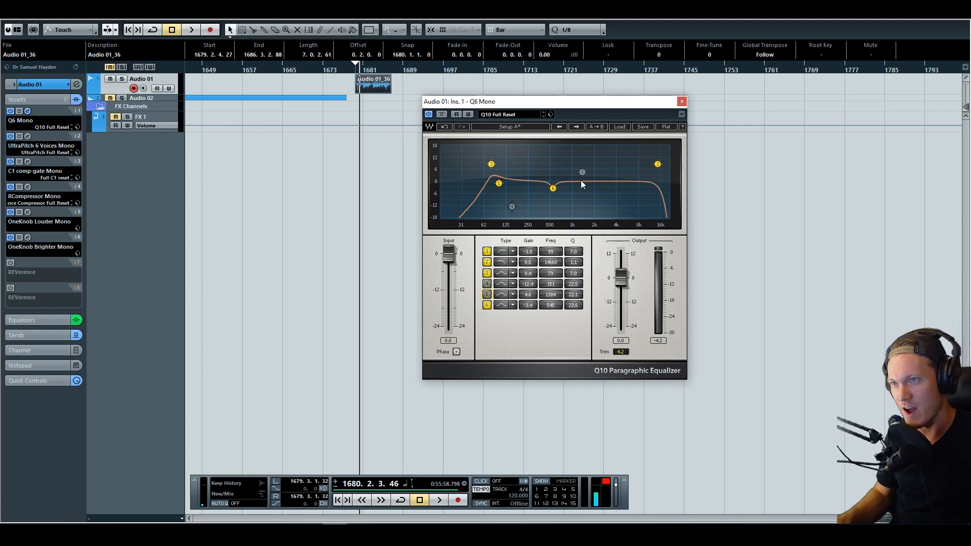
pyautogui.press('space')
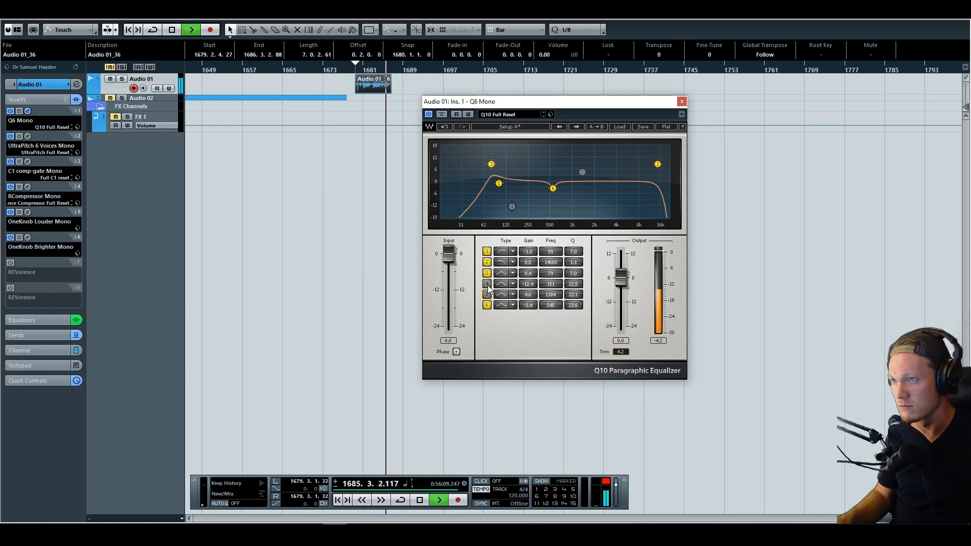
pyautogui.press('space')
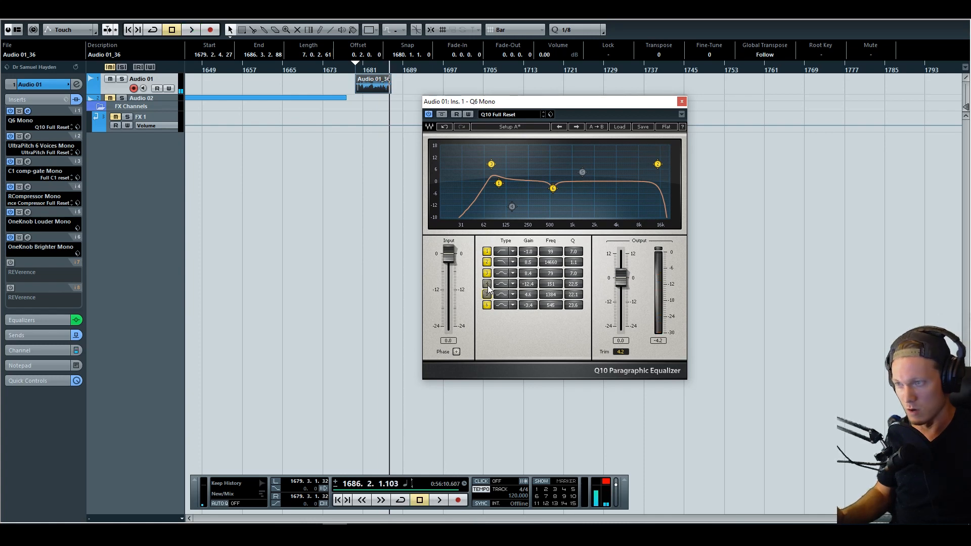
# Step: Turn EQ bands 4 and 5 back on in Q6 Mono, replay the clip with them, and close the equalizer
pyautogui.click(363, 73)
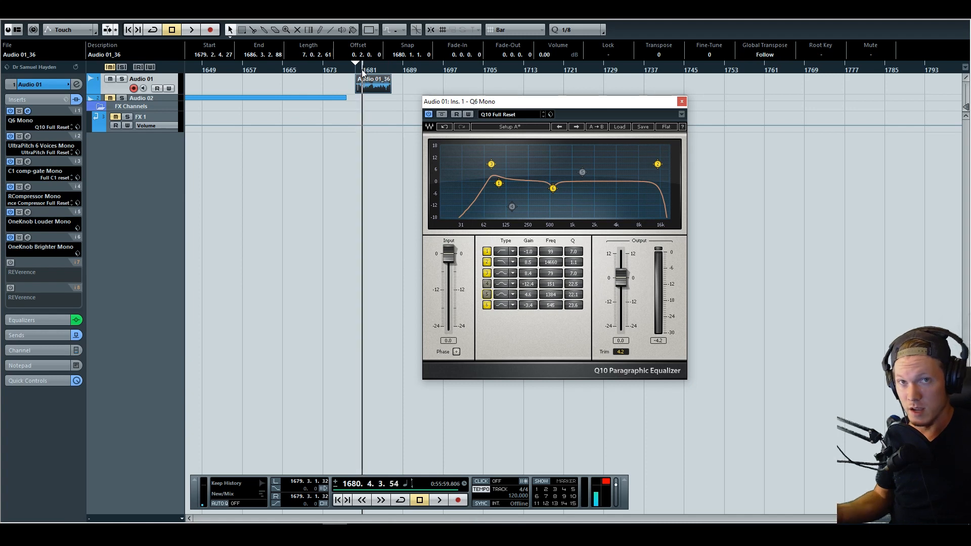
pyautogui.click(487, 284)
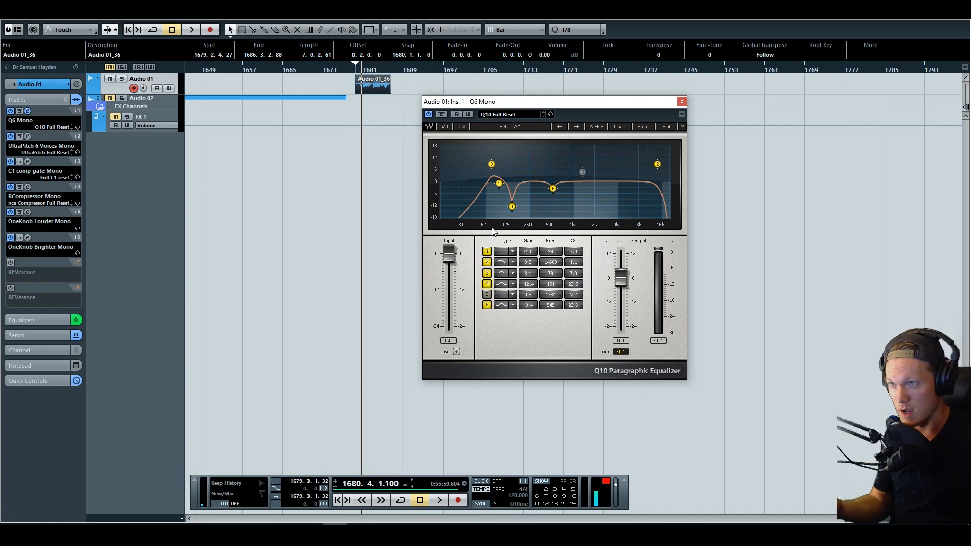
pyautogui.click(487, 294)
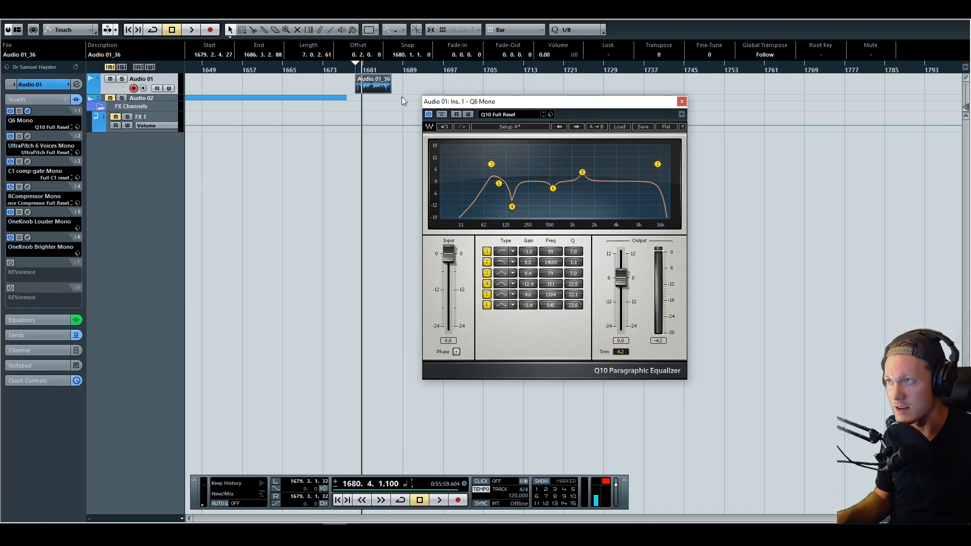
pyautogui.press('space')
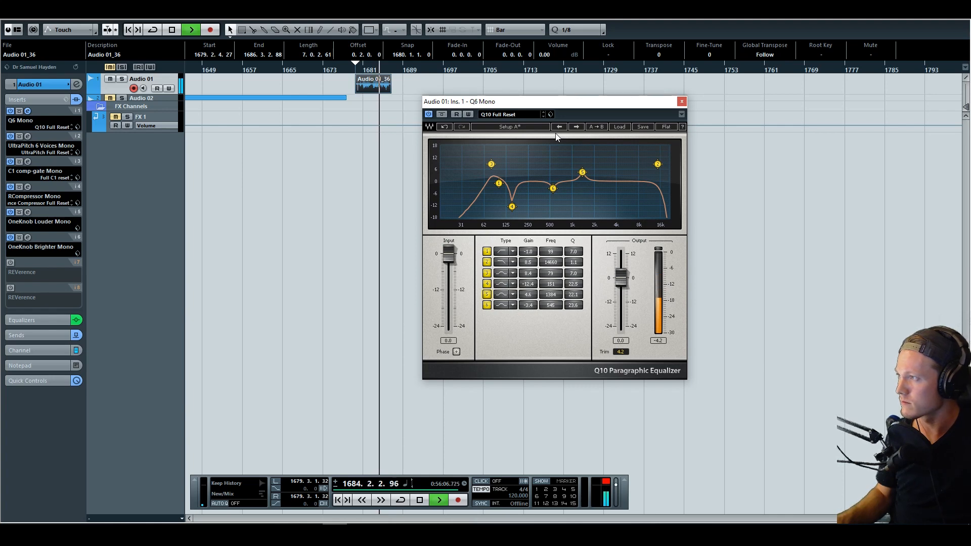
pyautogui.press('space')
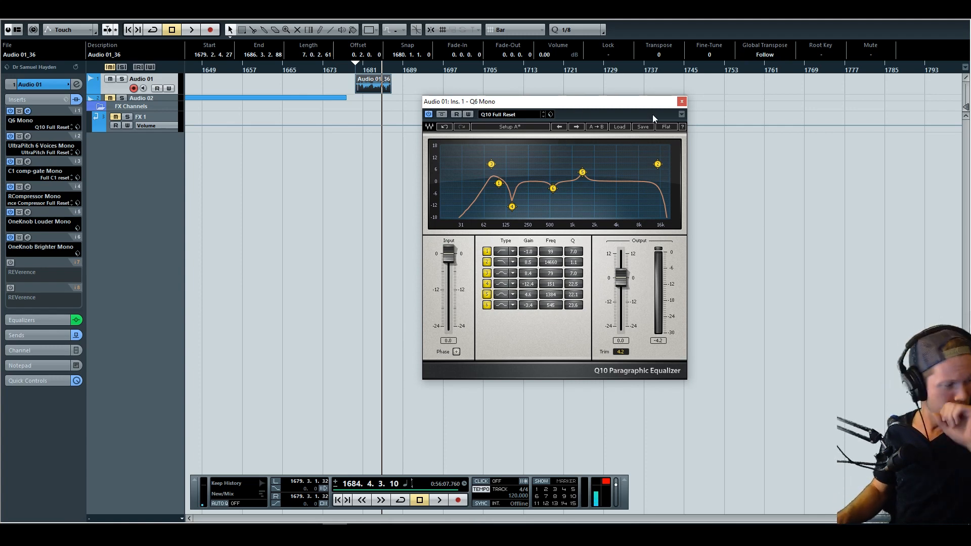
pyautogui.click(680, 102)
# Step: Reactivate the Metal Master REVerence insert, open its window at mid-screen, and play the clip from its start with that reverb
pyautogui.click(10, 263)
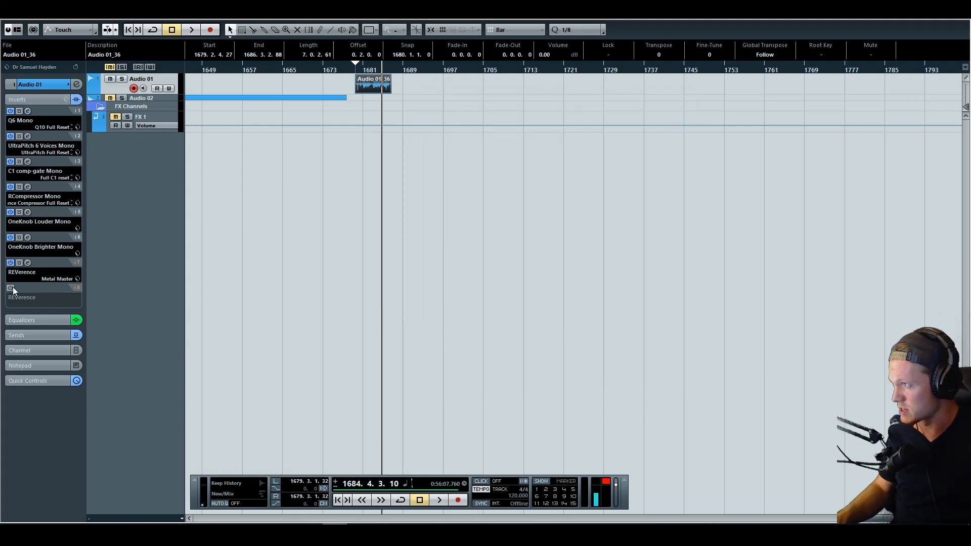
pyautogui.click(357, 71)
pyautogui.click(28, 263)
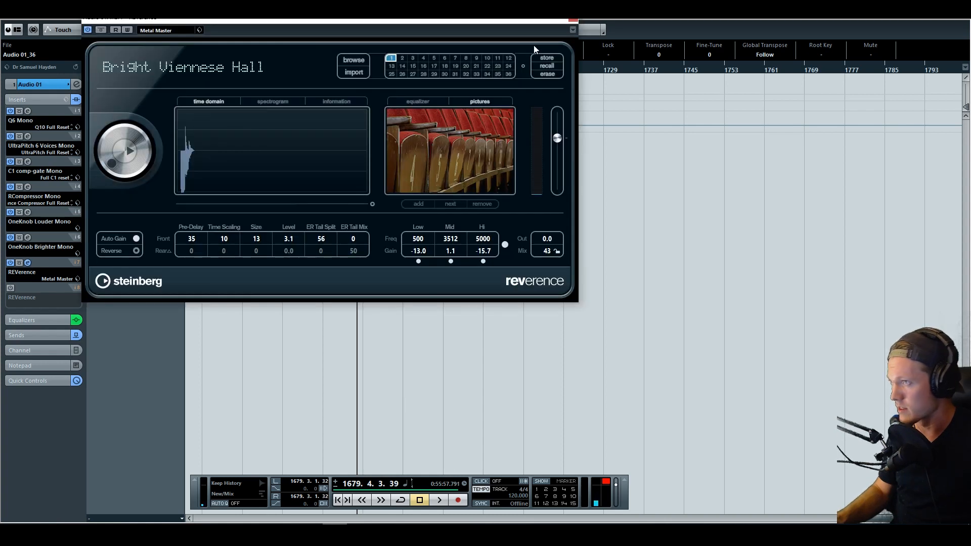
pyautogui.moveTo(392, 21); pyautogui.dragTo(661, 135)
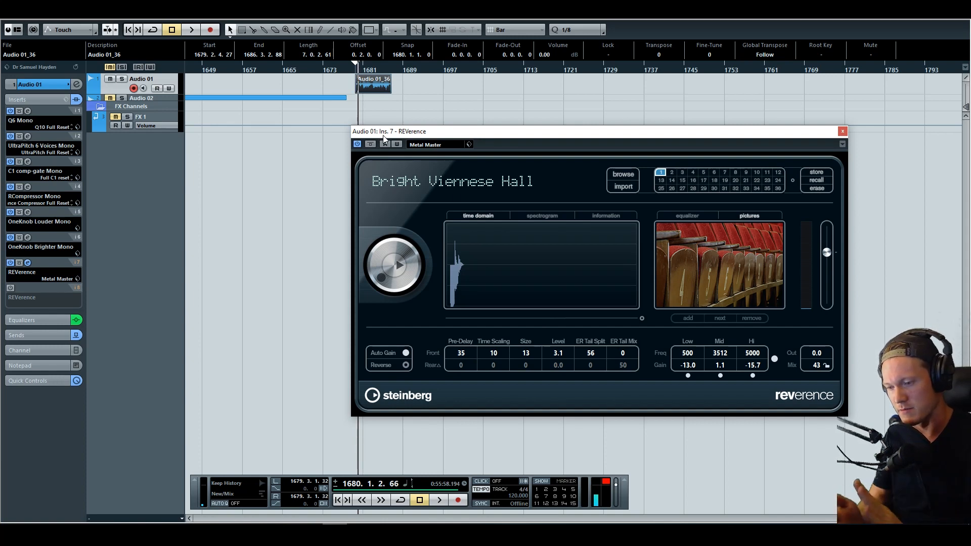
pyautogui.press('space')
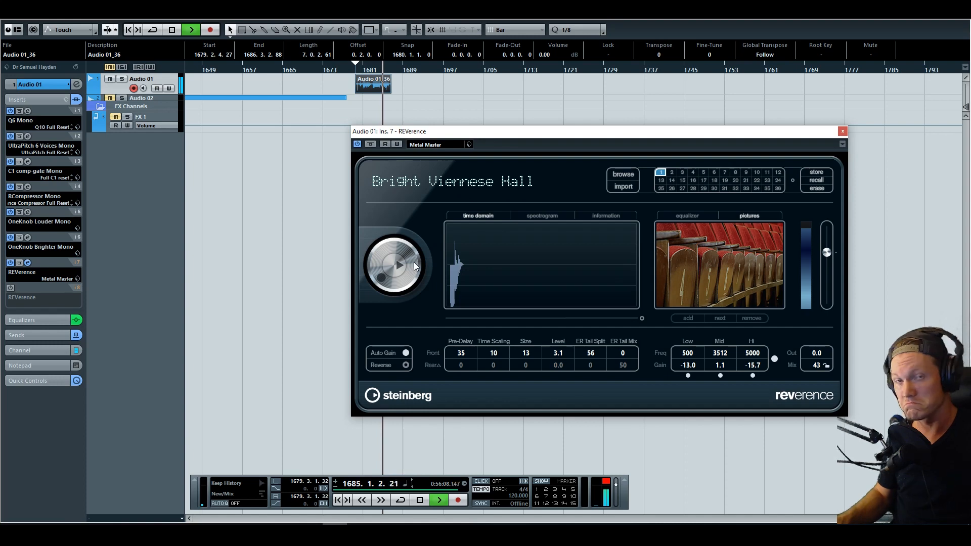
pyautogui.press('space')
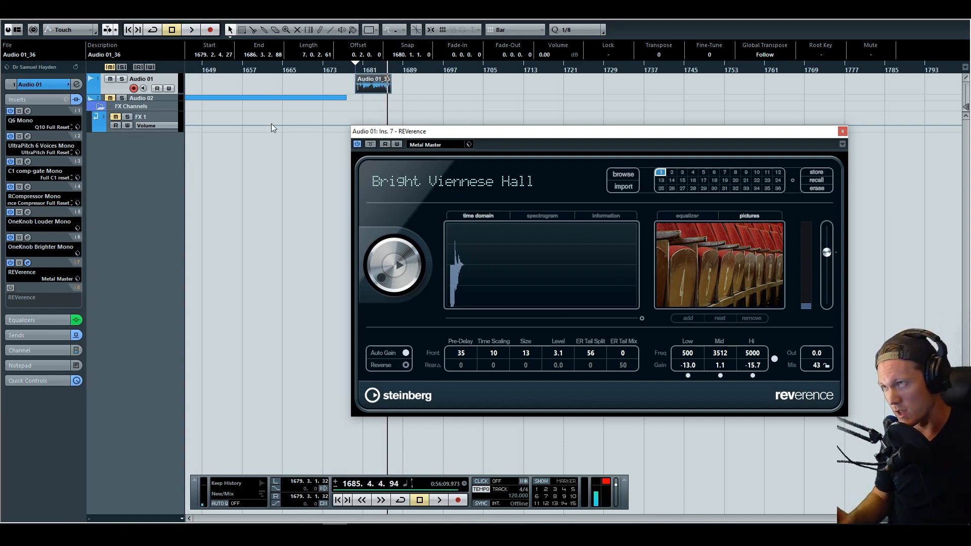
# Step: Play the Audio 01 clip from about bar 1683, switching the Metal Master REVerence off and on again during playback to compare
pyautogui.click(374, 70)
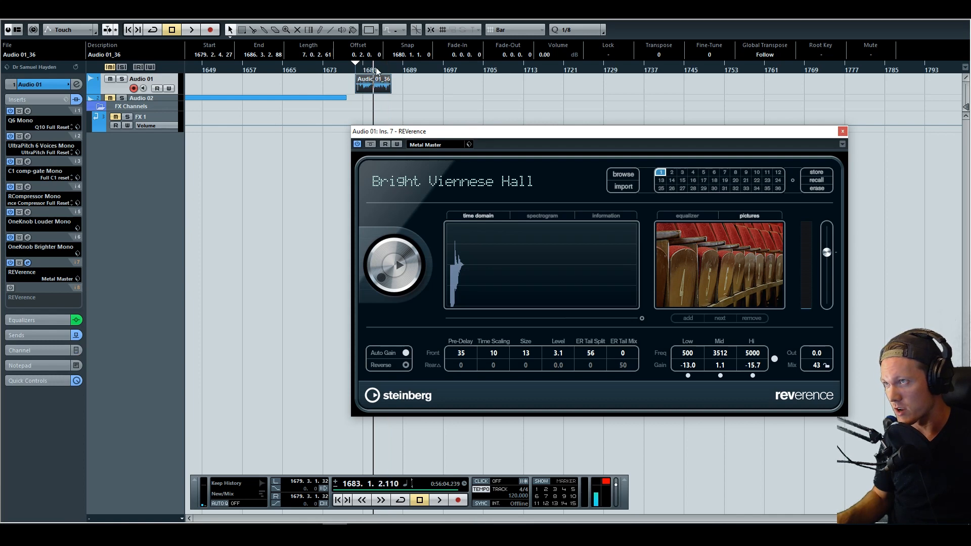
pyautogui.press('space')
pyautogui.click(358, 144)
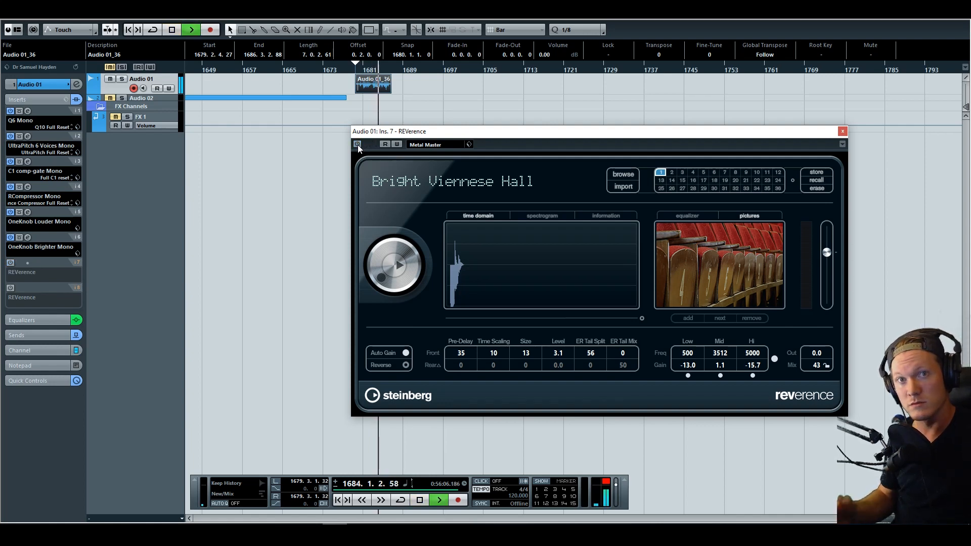
pyautogui.click(357, 144)
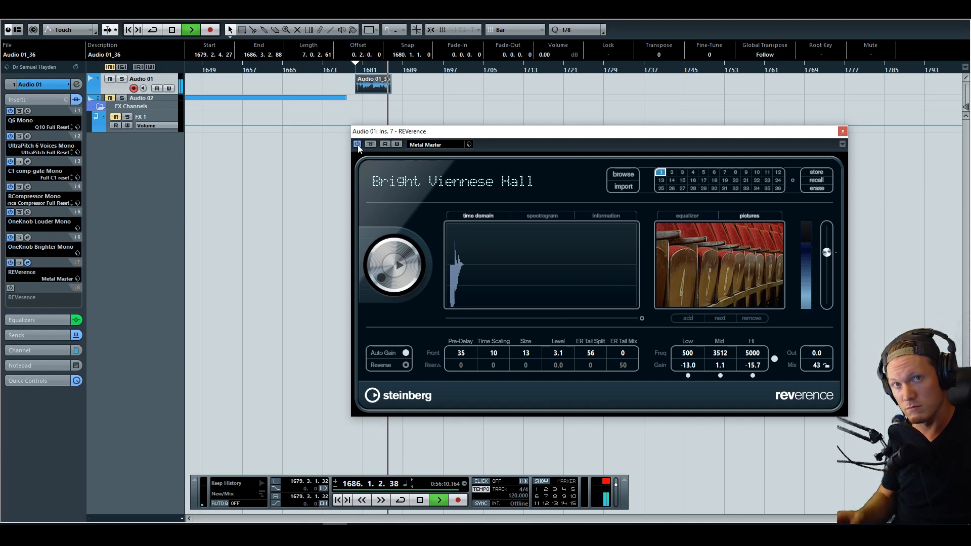
pyautogui.press('space')
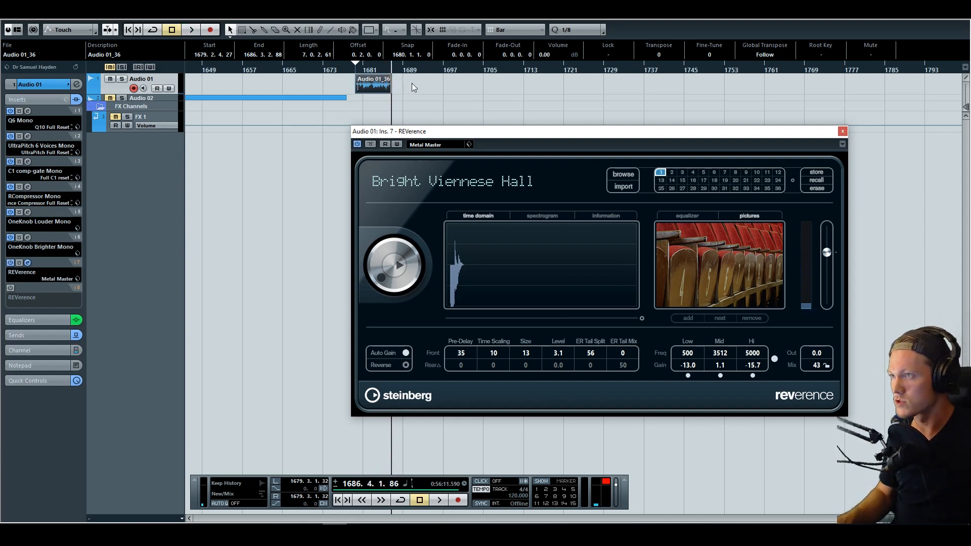
# Step: Activate the Reflection REVerence on Audio 01, deactivate the Metal Master one, and close the Metal Master window
pyautogui.click(10, 287)
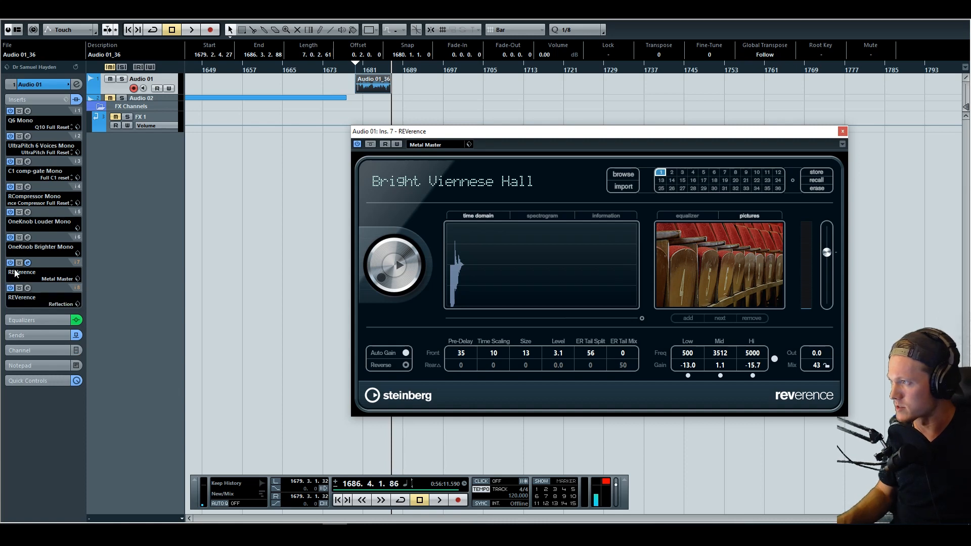
pyautogui.click(11, 263)
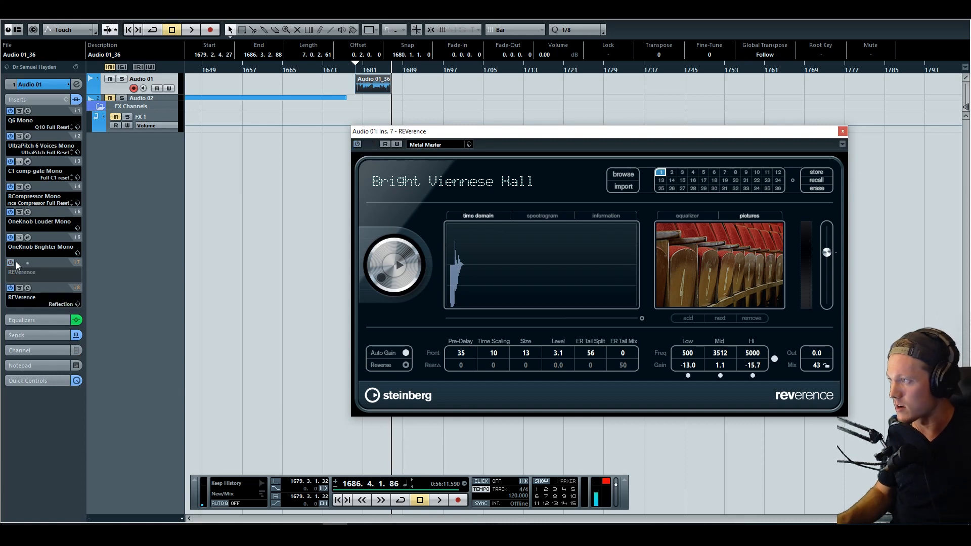
pyautogui.click(842, 131)
# Step: Open the Reflection REVerence, move its window to mid-screen, and play the clip from near its start with that reverb
pyautogui.click(27, 288)
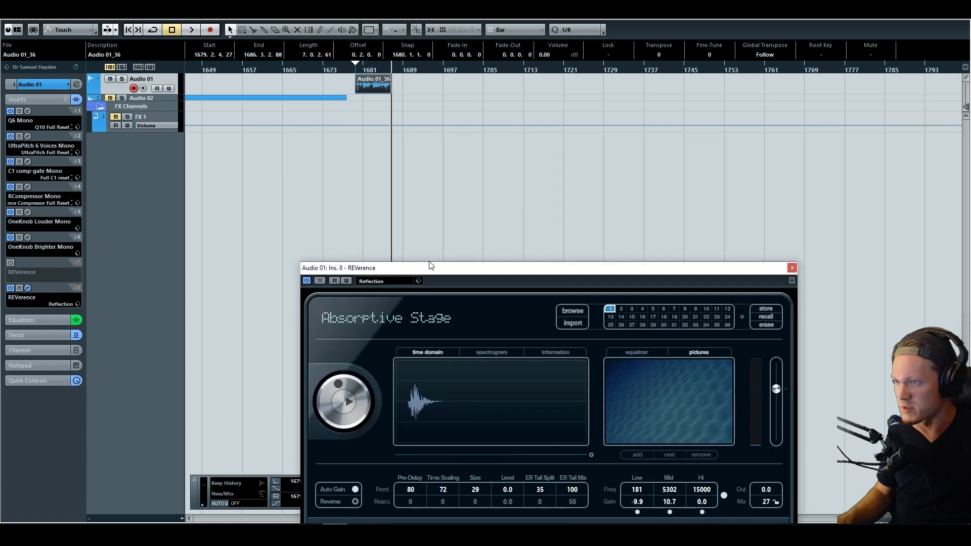
pyautogui.moveTo(429, 265); pyautogui.dragTo(464, 122)
pyautogui.click(362, 69)
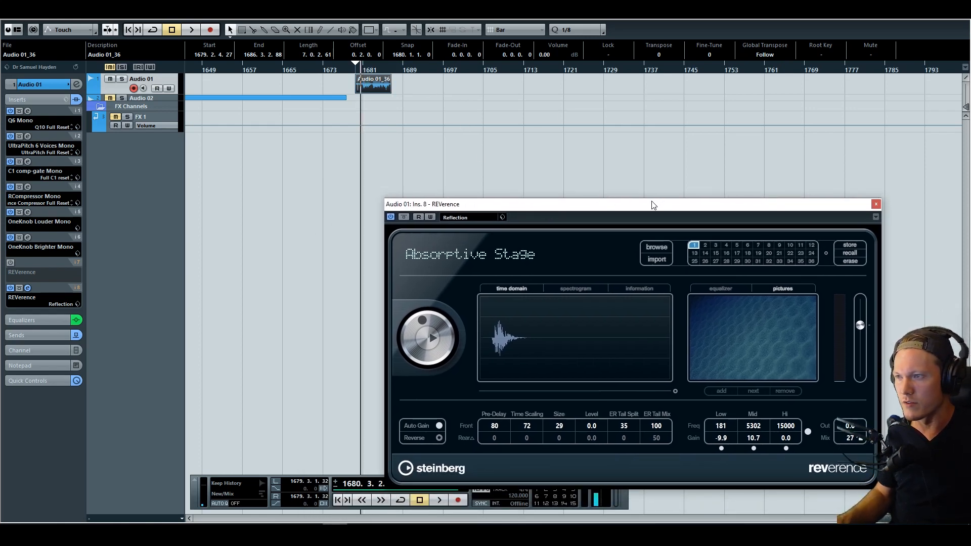
pyautogui.moveTo(653, 203); pyautogui.dragTo(591, 142)
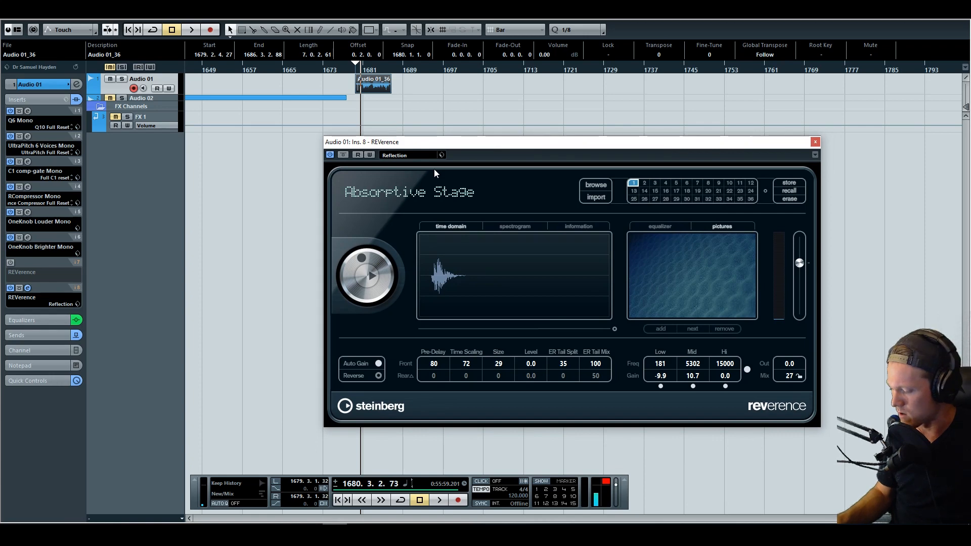
pyautogui.press('space')
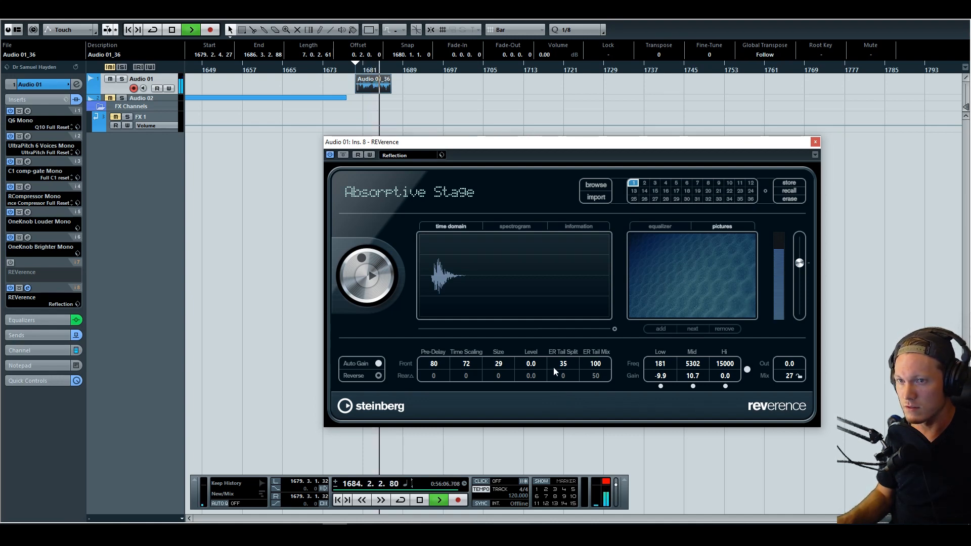
pyautogui.press('space')
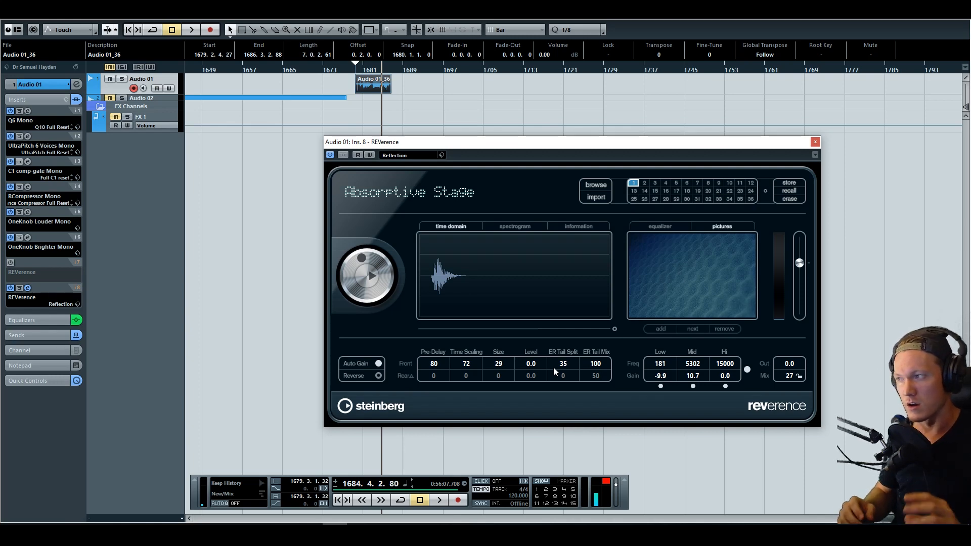
# Step: Reactivate the Metal Master REVerence, replay the clip with both reverbs, and close the Reflection window
pyautogui.click(11, 263)
pyautogui.click(363, 69)
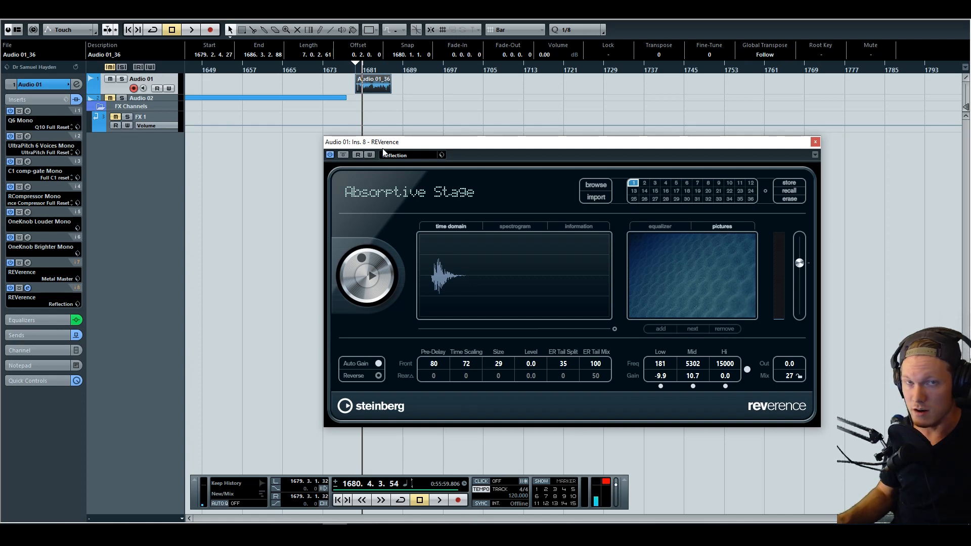
pyautogui.press('space')
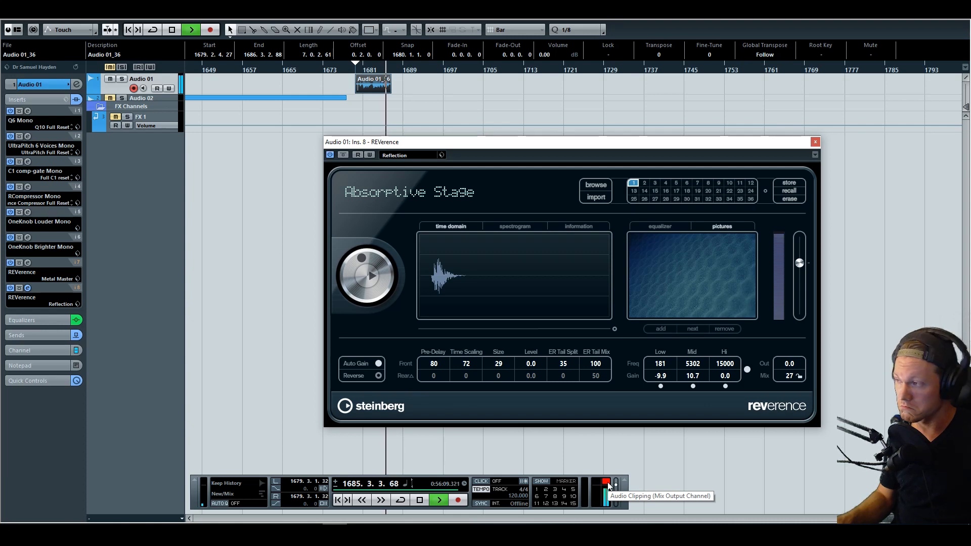
pyautogui.press('space')
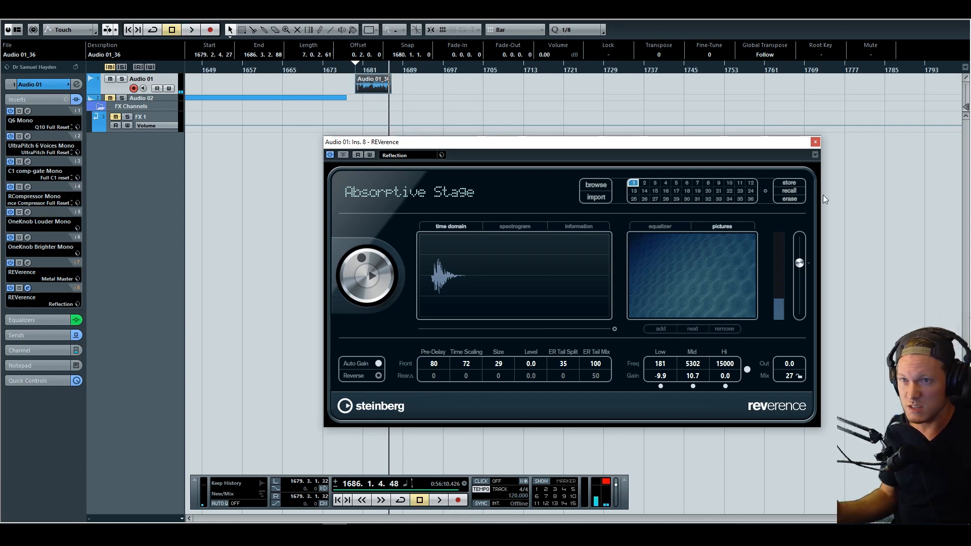
pyautogui.click(815, 143)
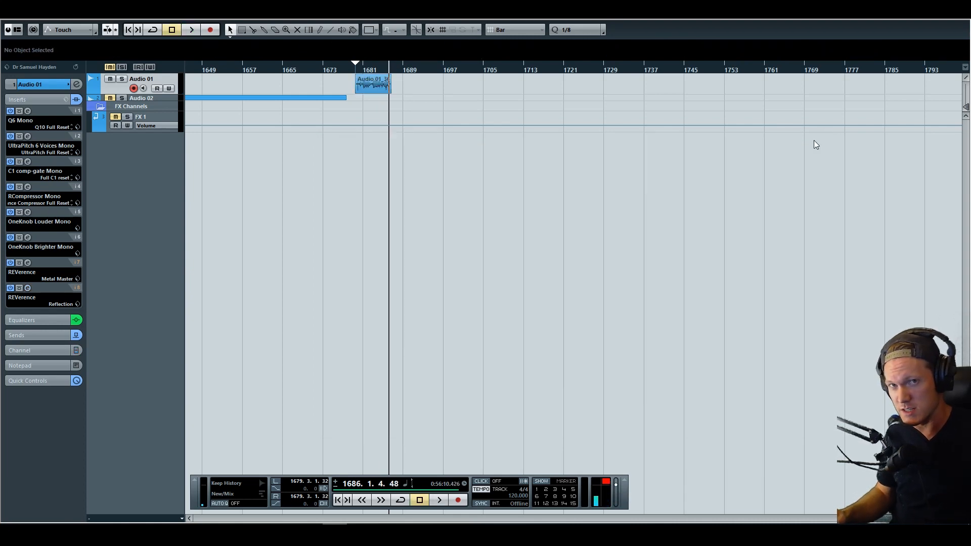
# Step: Show the sends of Audio 01, unmute the FX 1 channel, and place the playhead at the start of the recorded clip
pyautogui.moveTo(356, 65); pyautogui.dragTo(394, 74)
pyautogui.click(359, 69)
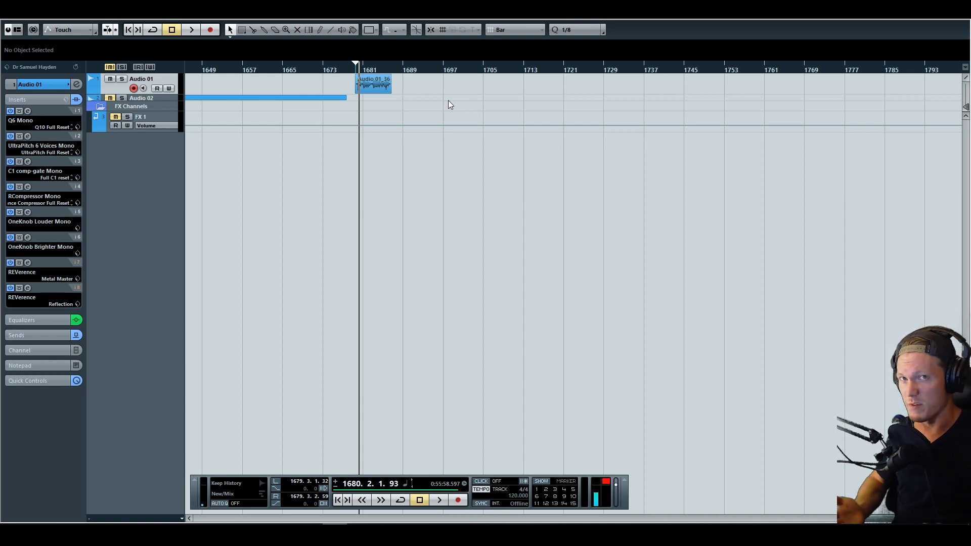
pyautogui.click(44, 336)
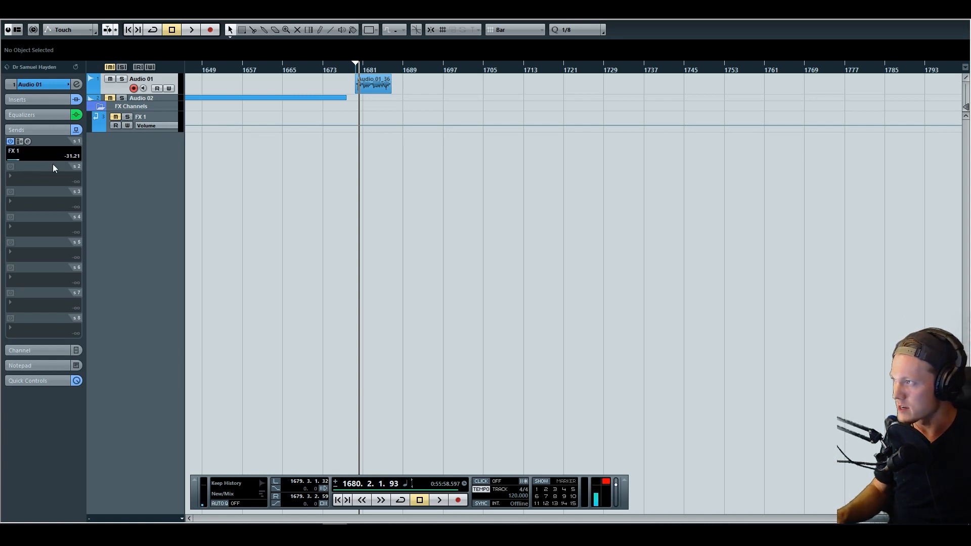
pyautogui.click(115, 117)
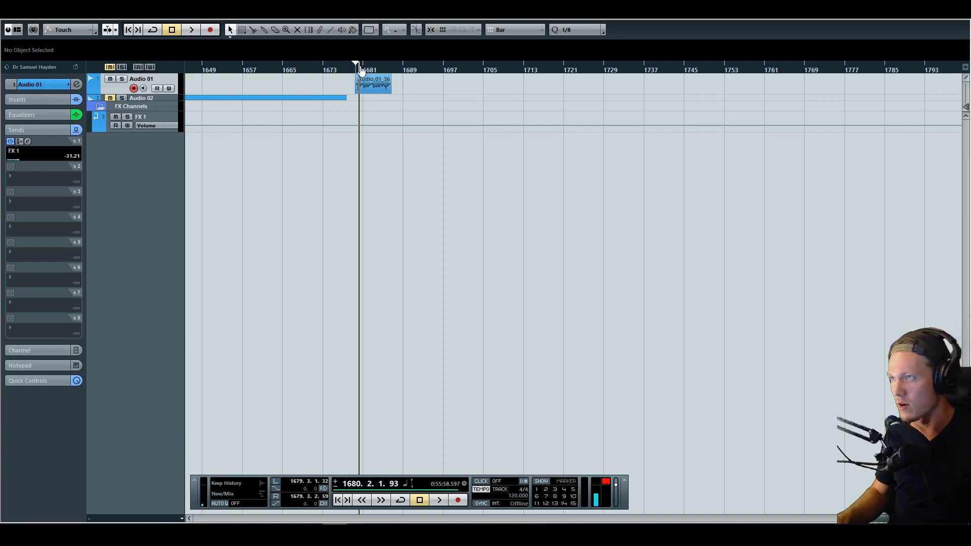
pyautogui.moveTo(362, 71); pyautogui.dragTo(358, 70)
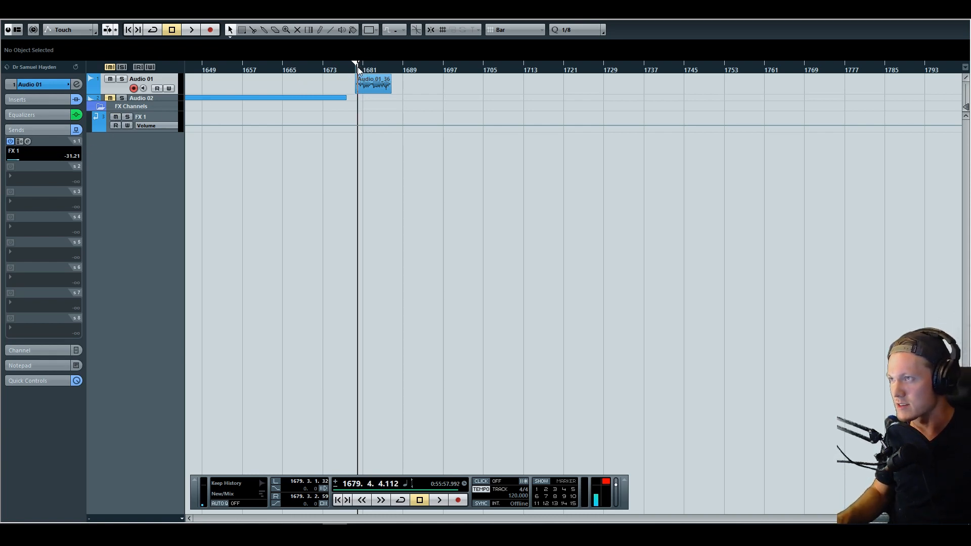
# Step: Select the FX 1 channel, view and close OneKnob Pressure Mono, and open the Flanger beside the insert list
pyautogui.click(147, 114)
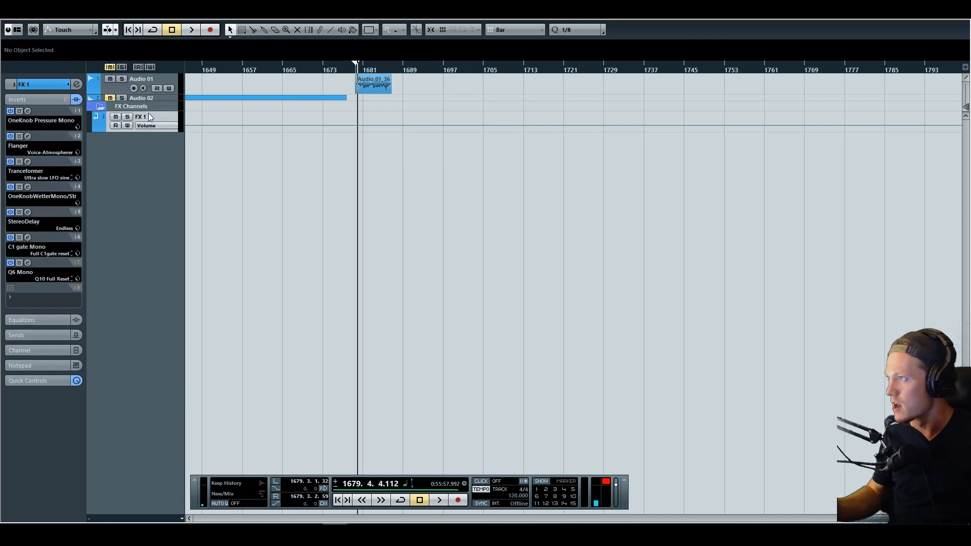
pyautogui.click(28, 111)
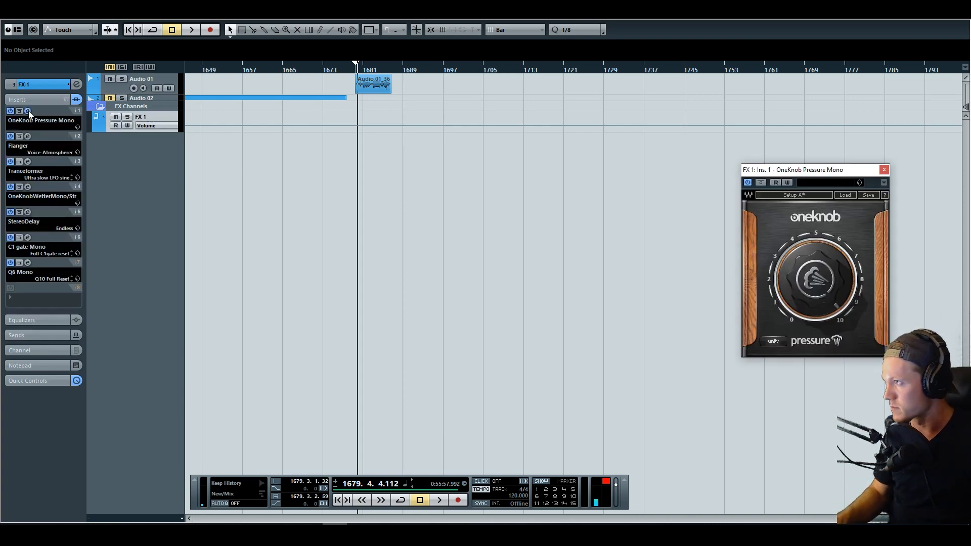
pyautogui.click(884, 171)
pyautogui.click(27, 136)
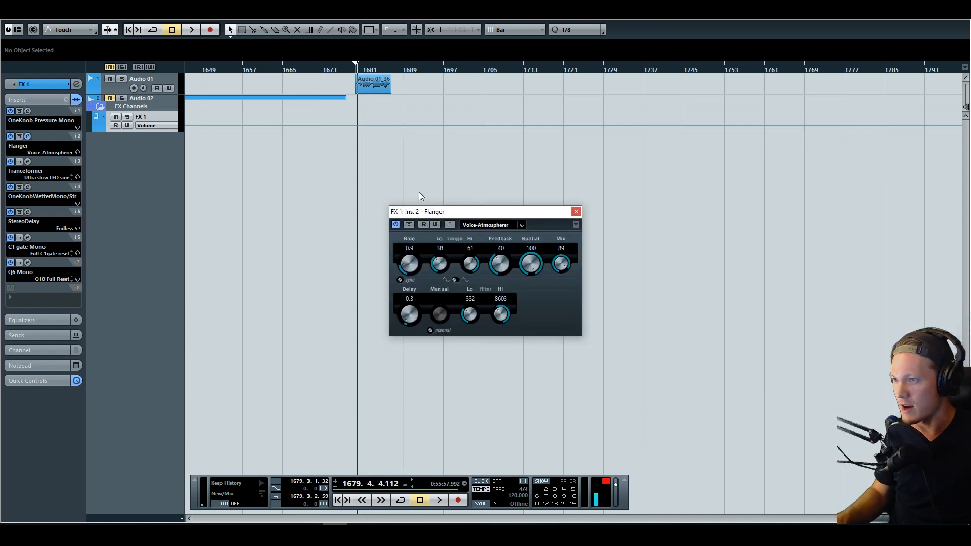
pyautogui.moveTo(485, 215); pyautogui.dragTo(229, 166)
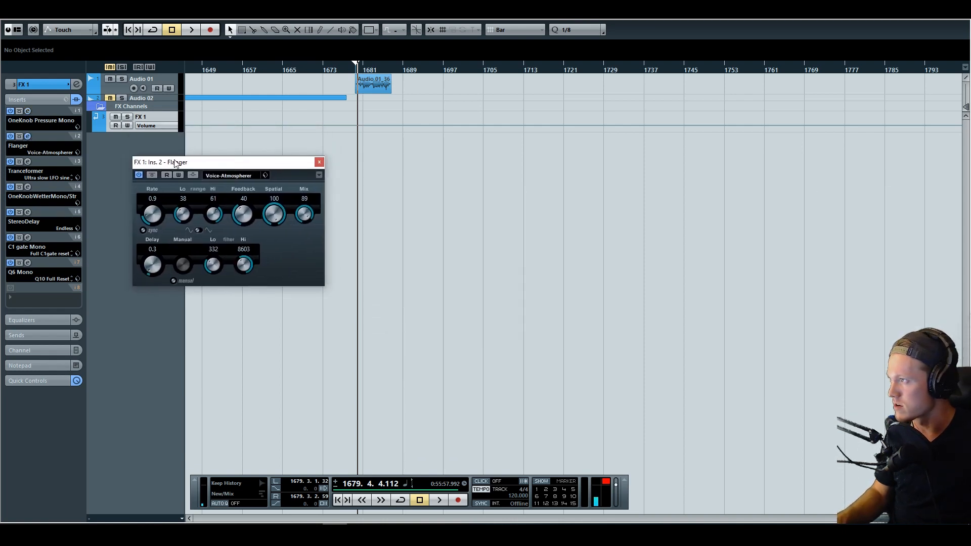
# Step: Open the FX 1 Tranceformer and OneKnob Wetter inserts and line up their windows in a row beside the Flanger
pyautogui.click(28, 161)
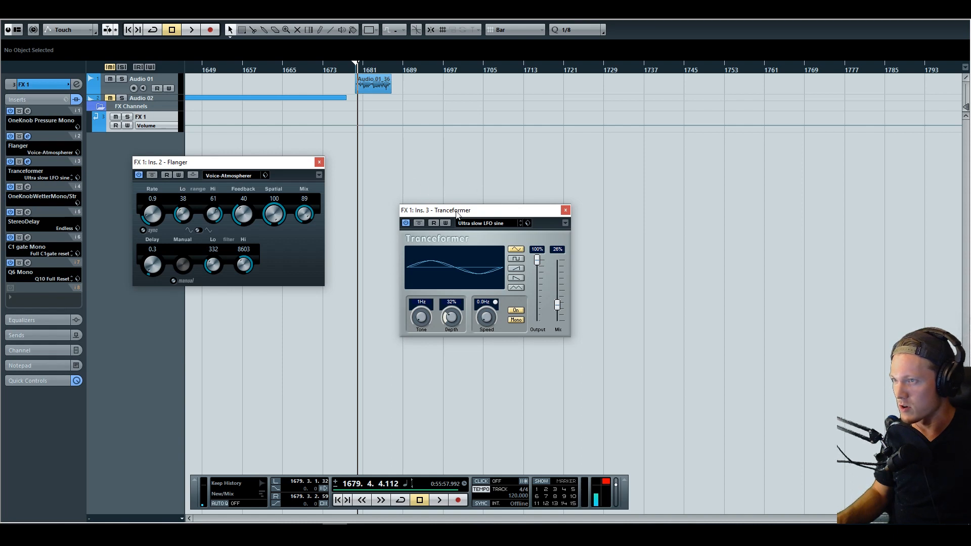
pyautogui.moveTo(455, 210); pyautogui.dragTo(381, 164)
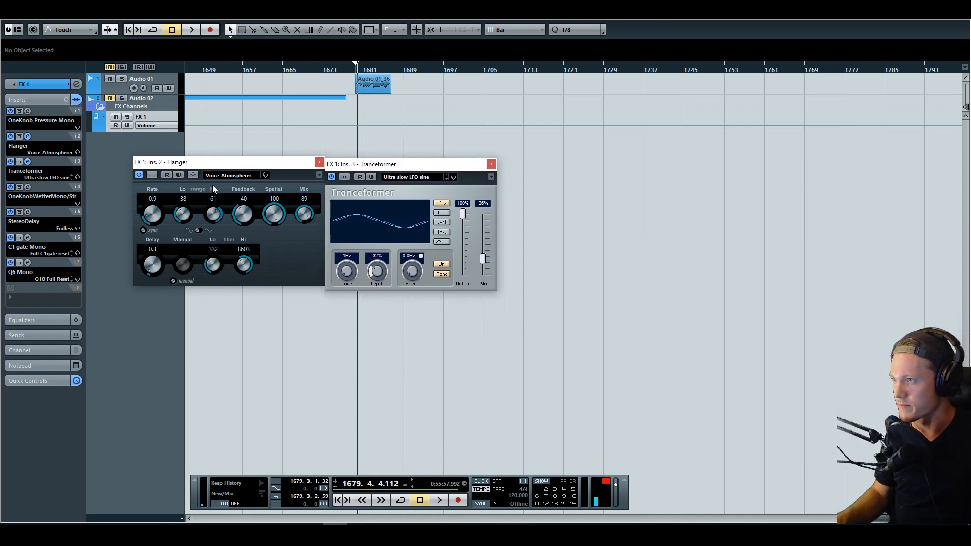
pyautogui.click(28, 187)
pyautogui.moveTo(499, 175); pyautogui.dragTo(585, 168)
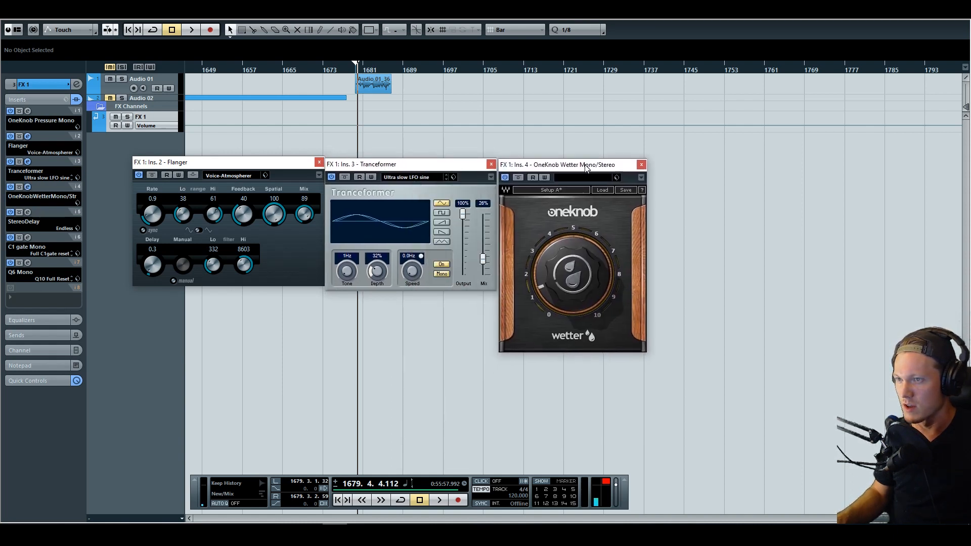
pyautogui.moveTo(582, 264)
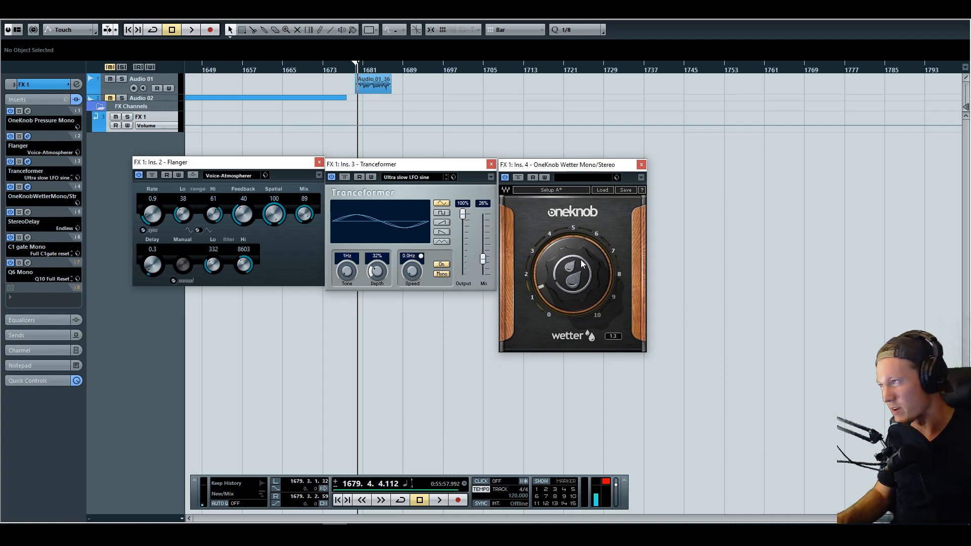
# Step: Open StereoDelay on FX 1 and place it below the Flanger, then view the C1 gate Mono settings and close them
pyautogui.click(28, 218)
pyautogui.moveTo(468, 134); pyautogui.dragTo(292, 311)
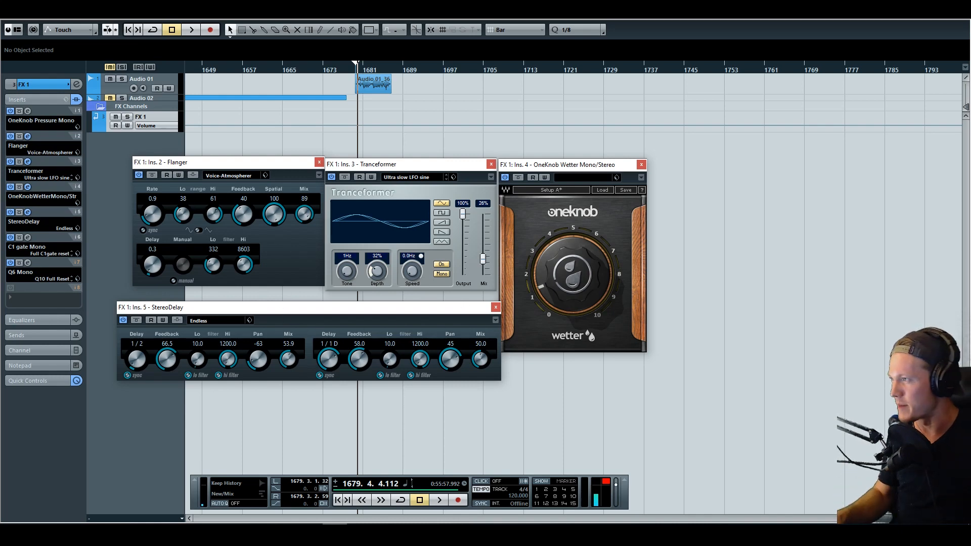
pyautogui.click(28, 237)
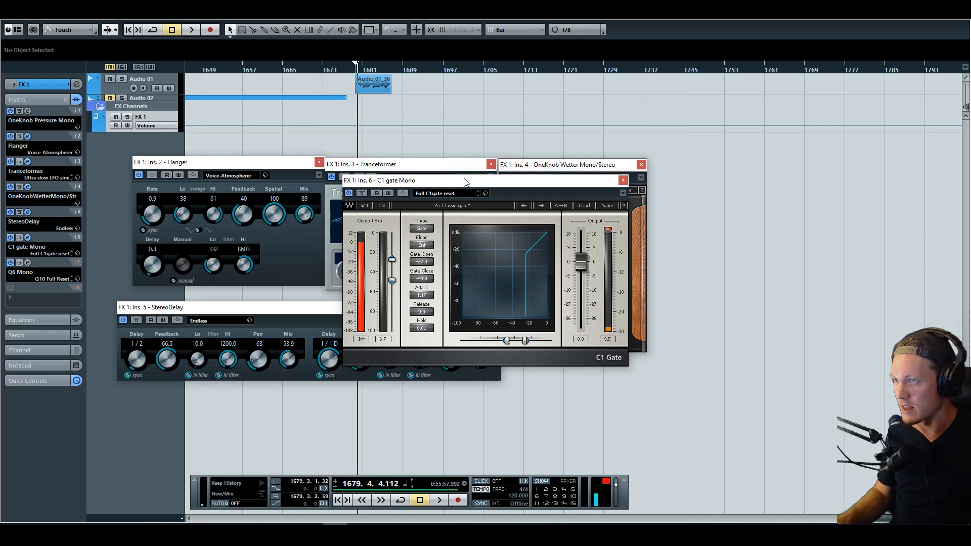
pyautogui.moveTo(465, 181); pyautogui.dragTo(772, 277)
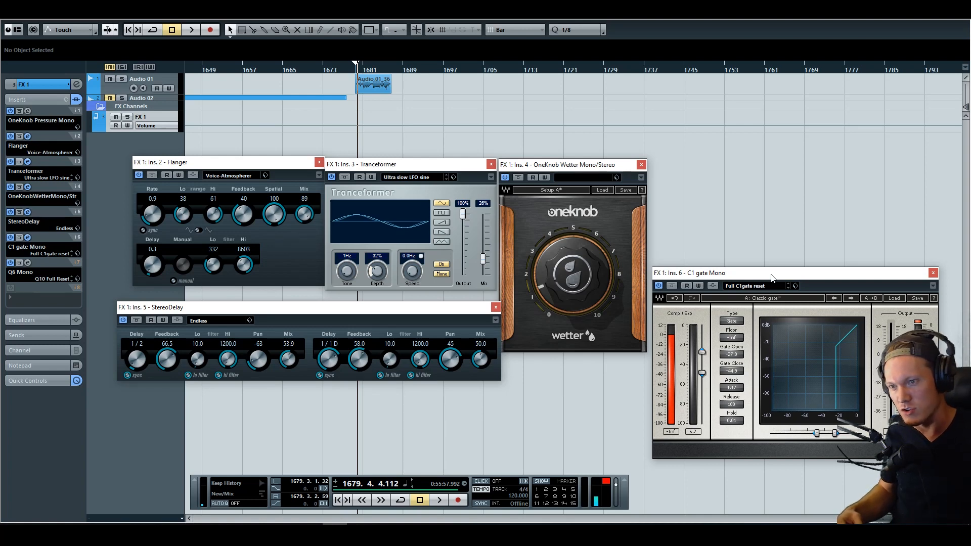
pyautogui.click(933, 274)
# Step: Open the FX 1 Q6 Mono equalizer, place it beside OneKnob Wetter, and play the clip through the FX 1 effects
pyautogui.click(28, 263)
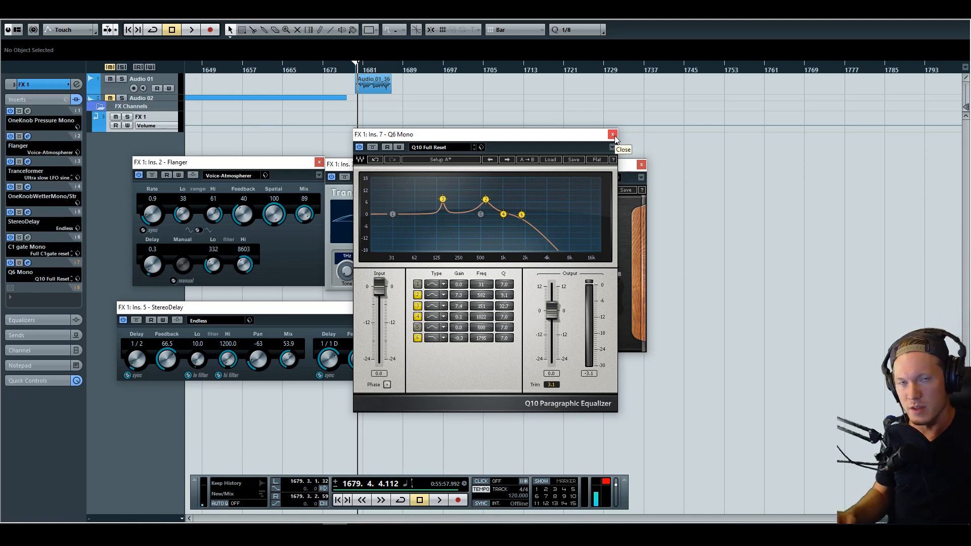
pyautogui.moveTo(553, 134); pyautogui.dragTo(861, 192)
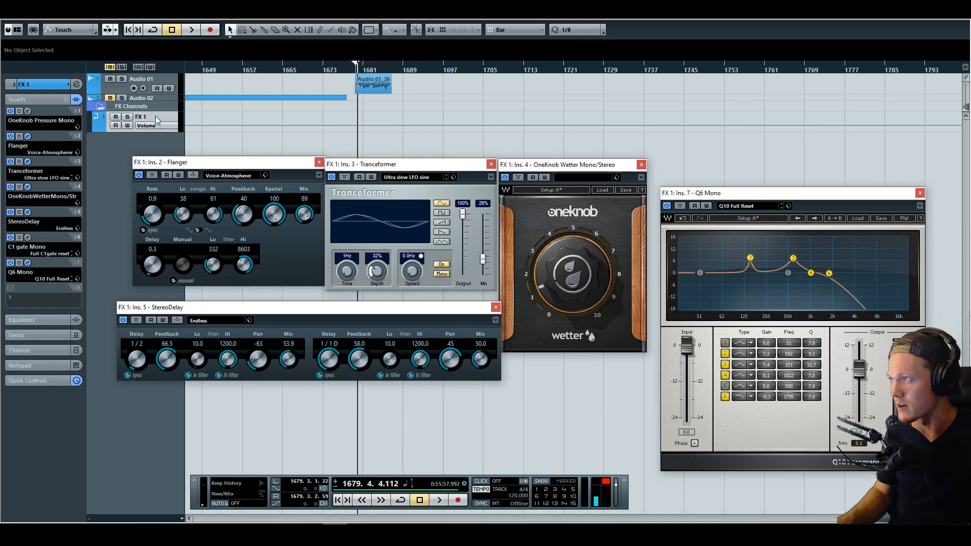
pyautogui.press('space')
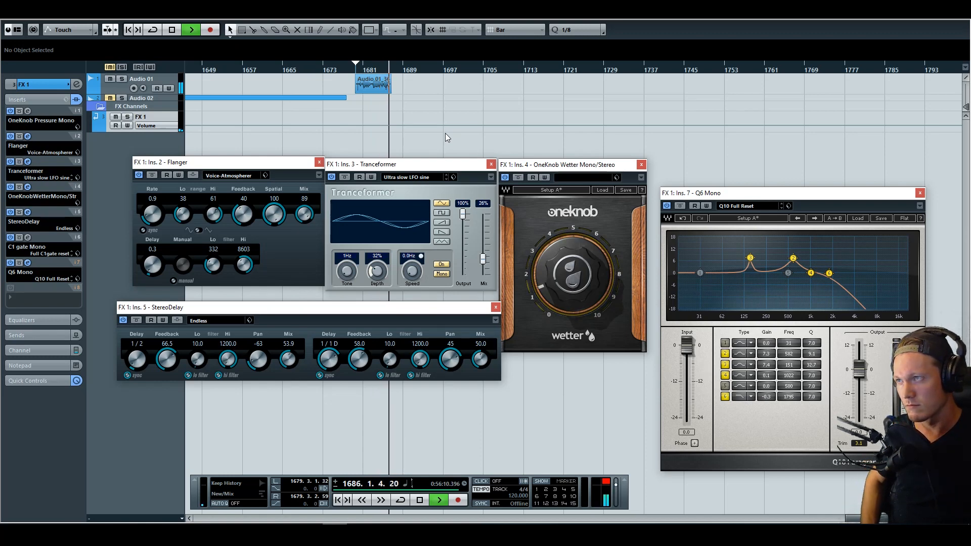
pyautogui.press('space')
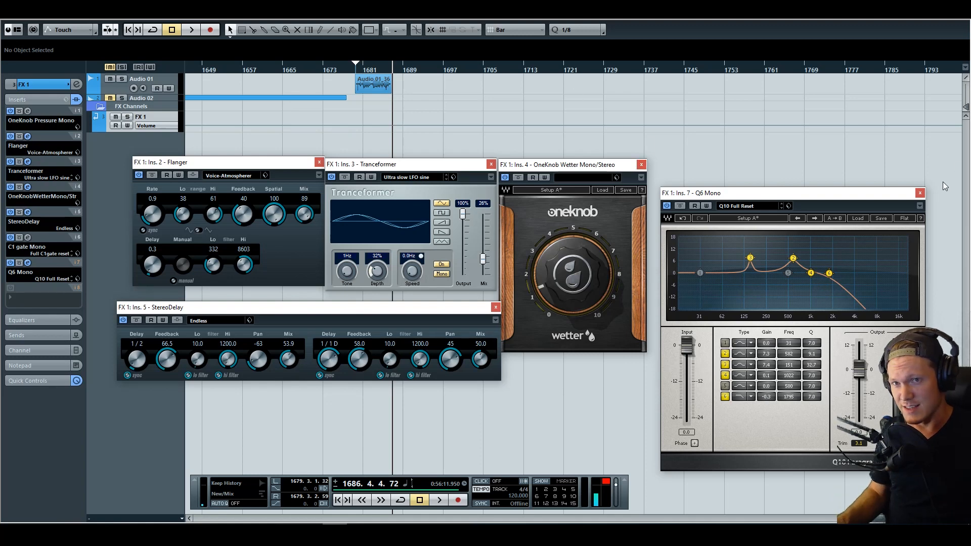
# Step: Close the Q6 Mono, OneKnob Wetter and Tranceformer windows of FX 1
pyautogui.click(920, 193)
pyautogui.click(641, 165)
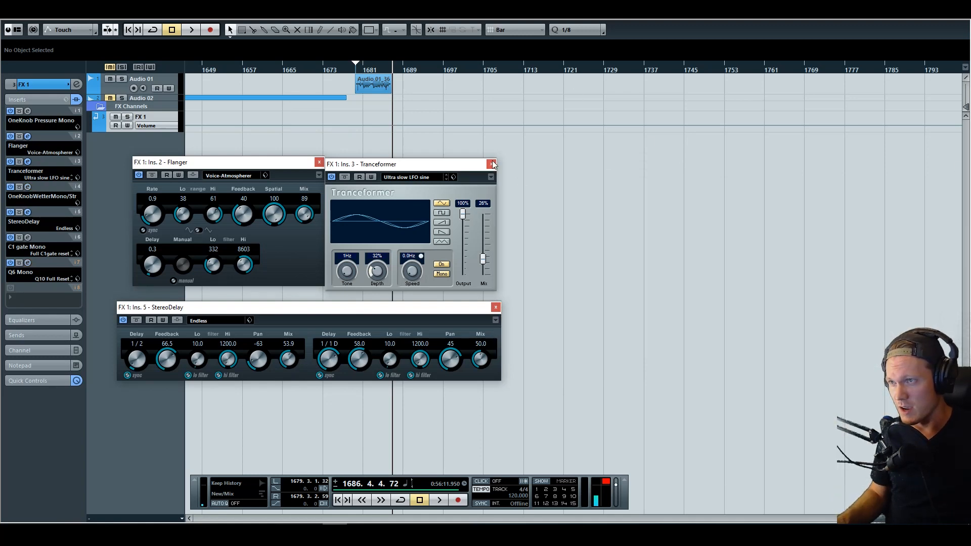
pyautogui.click(490, 164)
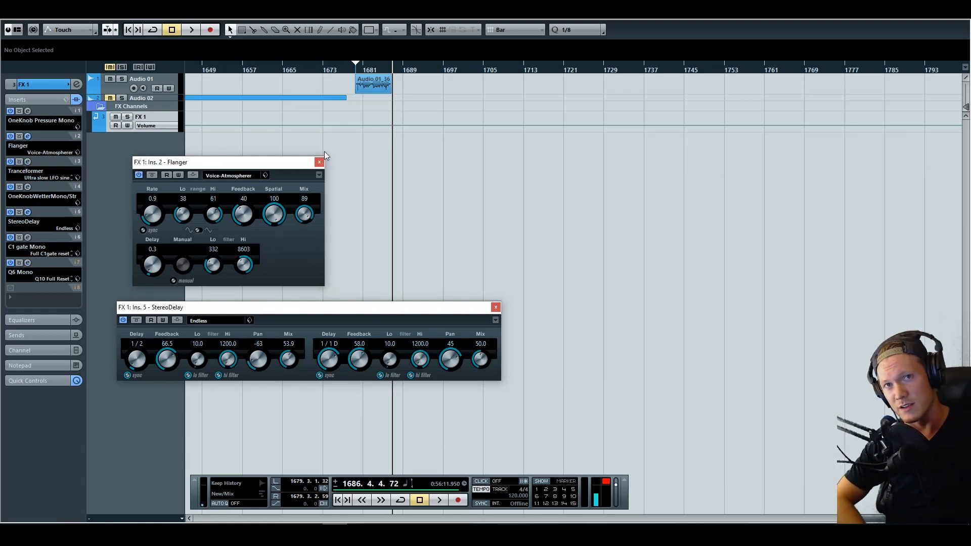